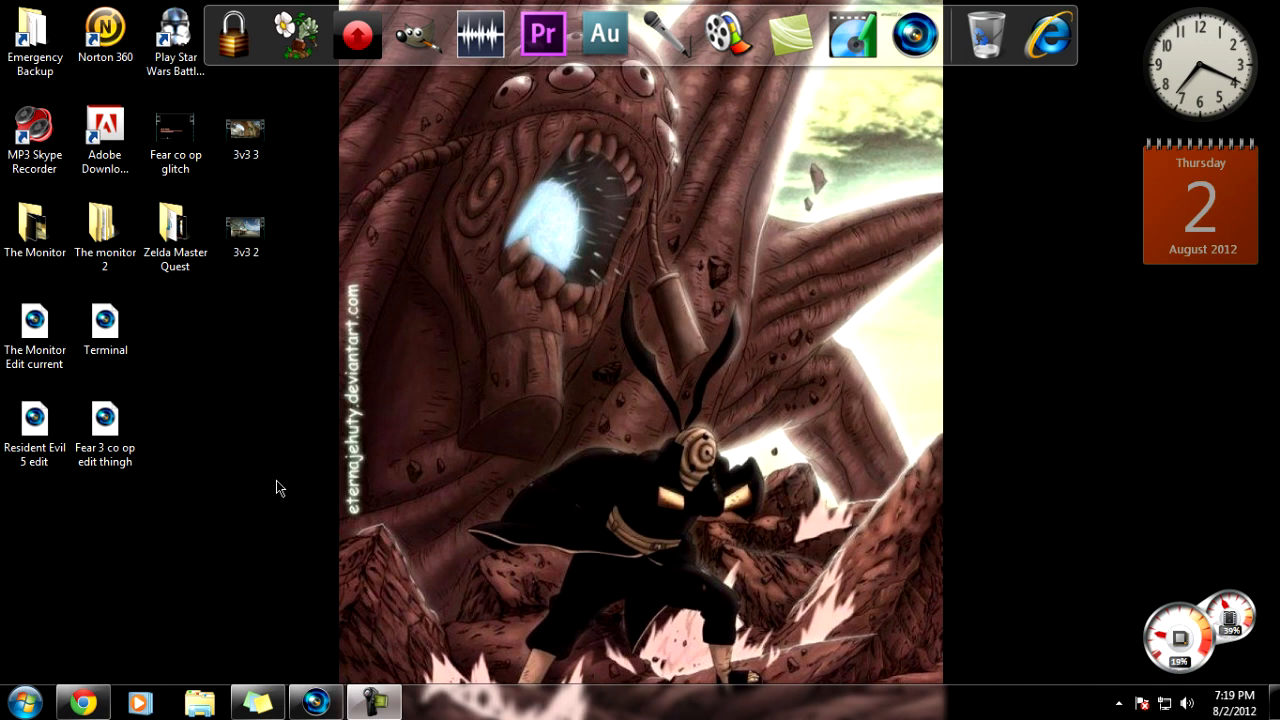
Switch to Vegas Pro and preview the red circle annotation clip on track 2 at about 00:03:53;02
left_click(316, 703)
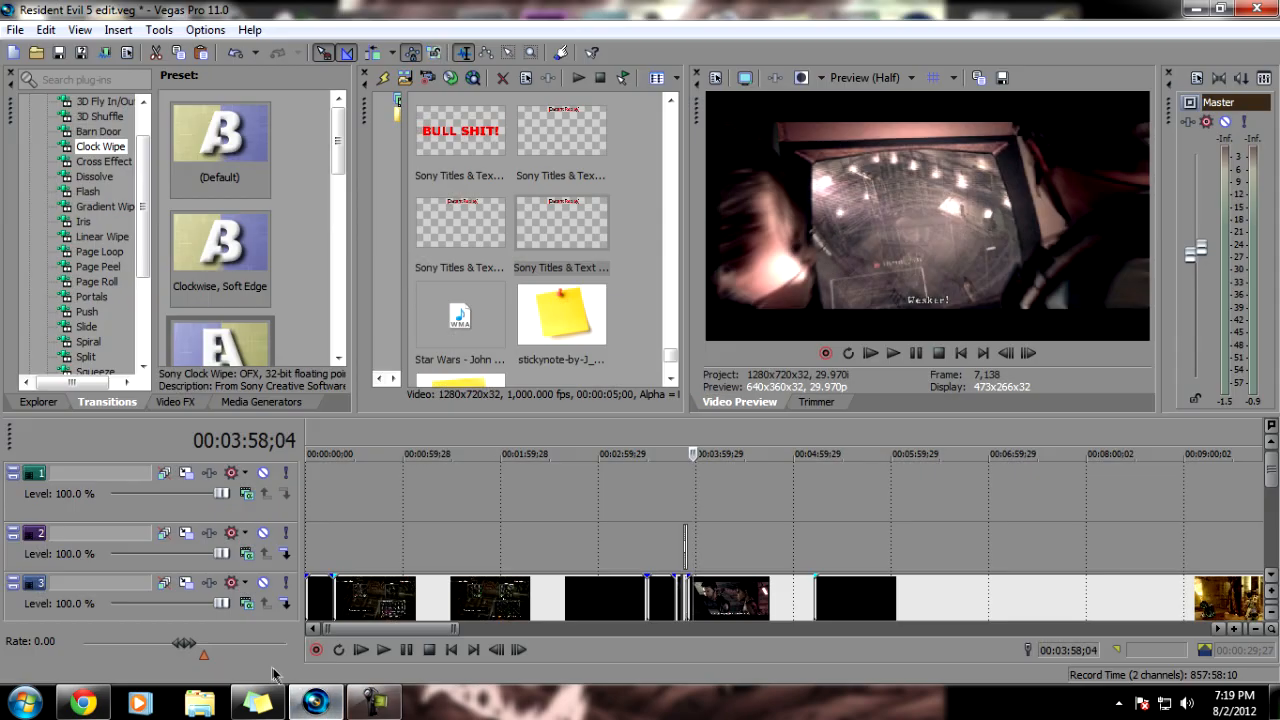
left_click(561, 549)
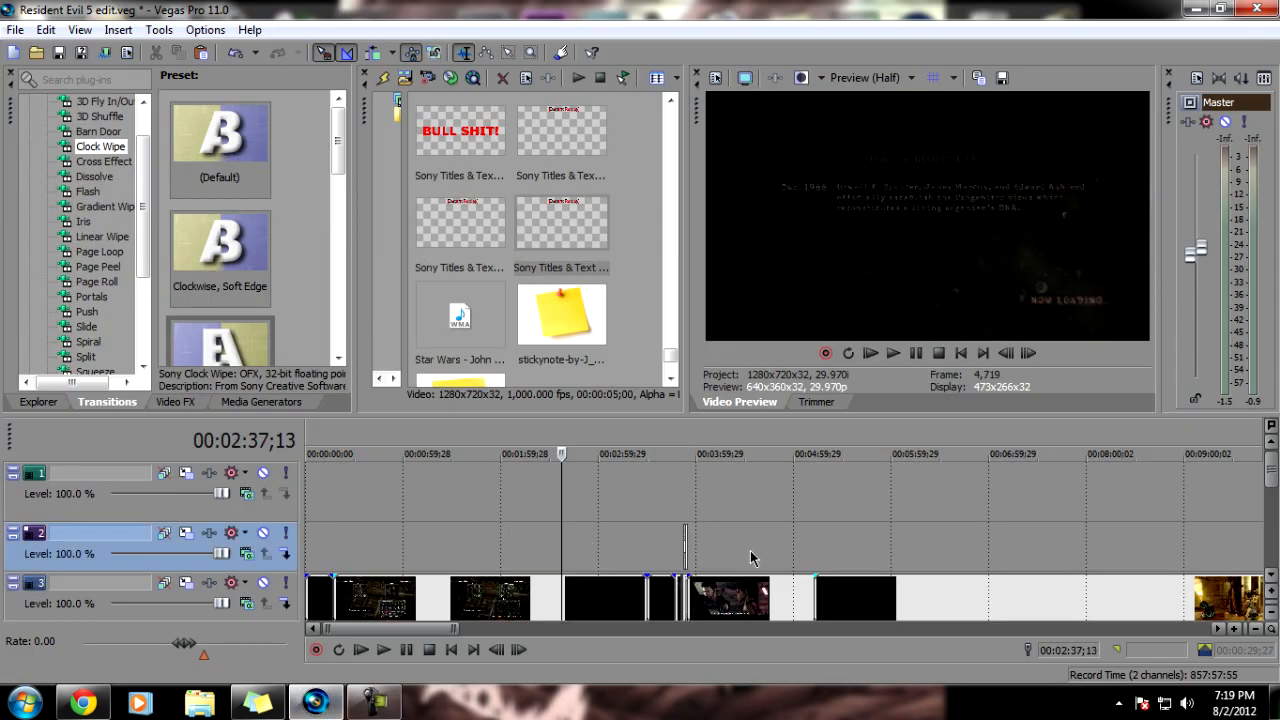
left_click(750, 558)
left_click(716, 560)
left_click(699, 560)
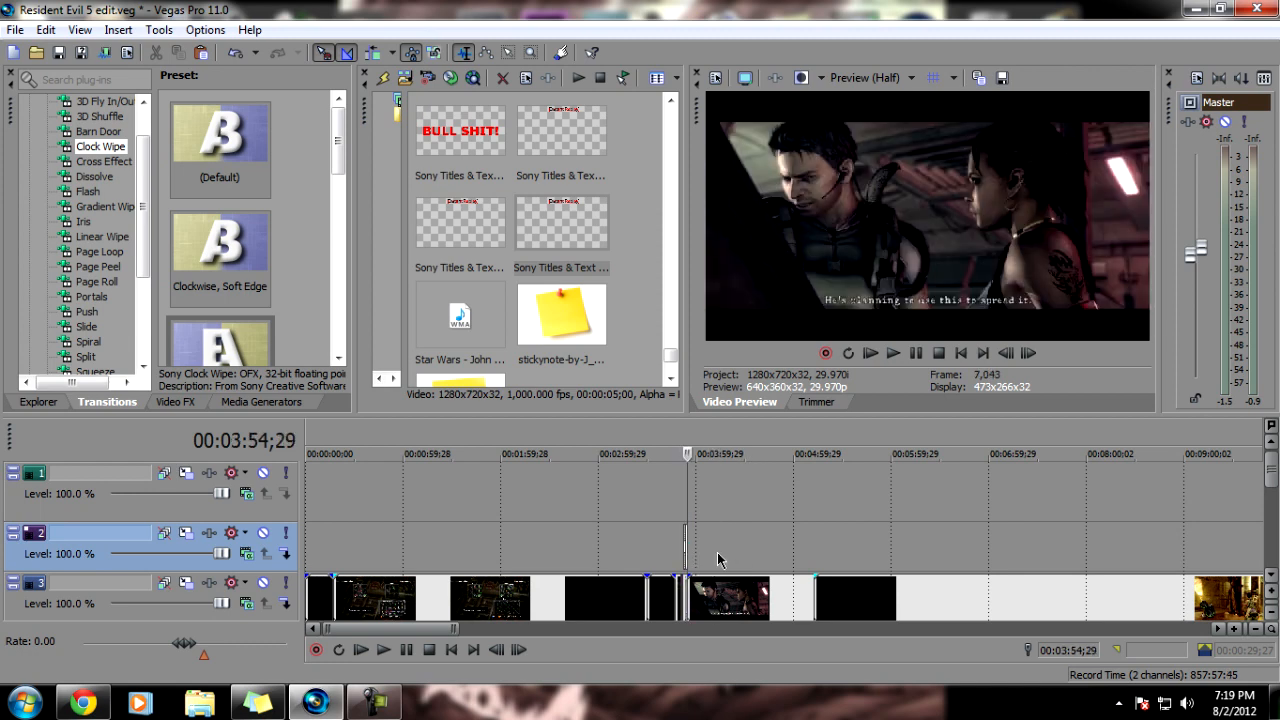
scroll(720, 560, "up", 5)
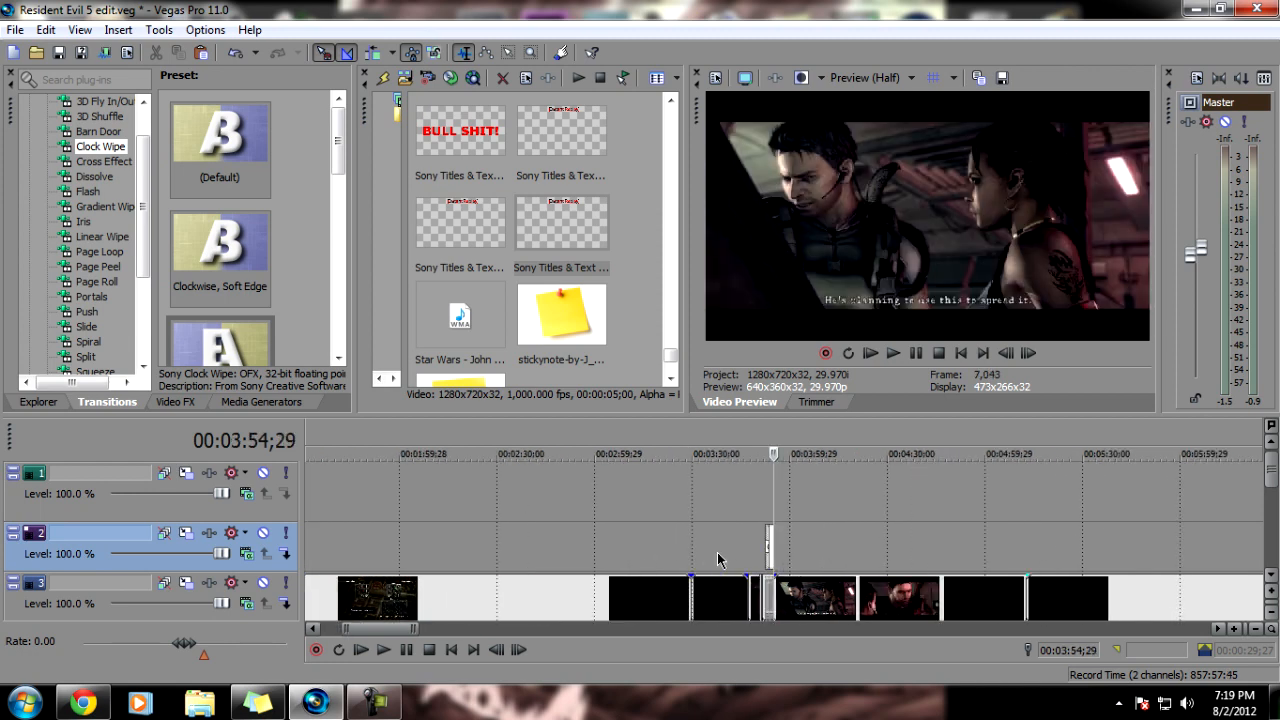
left_click(797, 555)
left_click(749, 497)
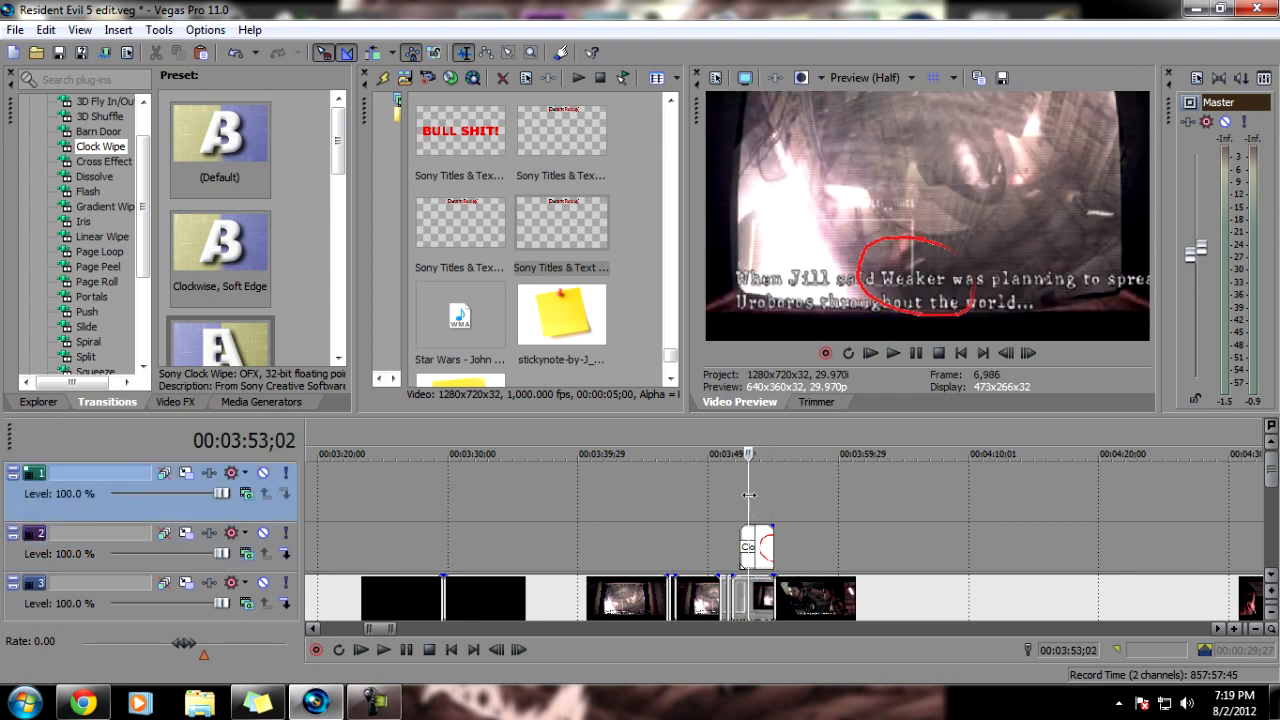
Move the playhead to 00:03:57;11, just past the annotation clip on track 2
left_click_drag(748, 491, 805, 499)
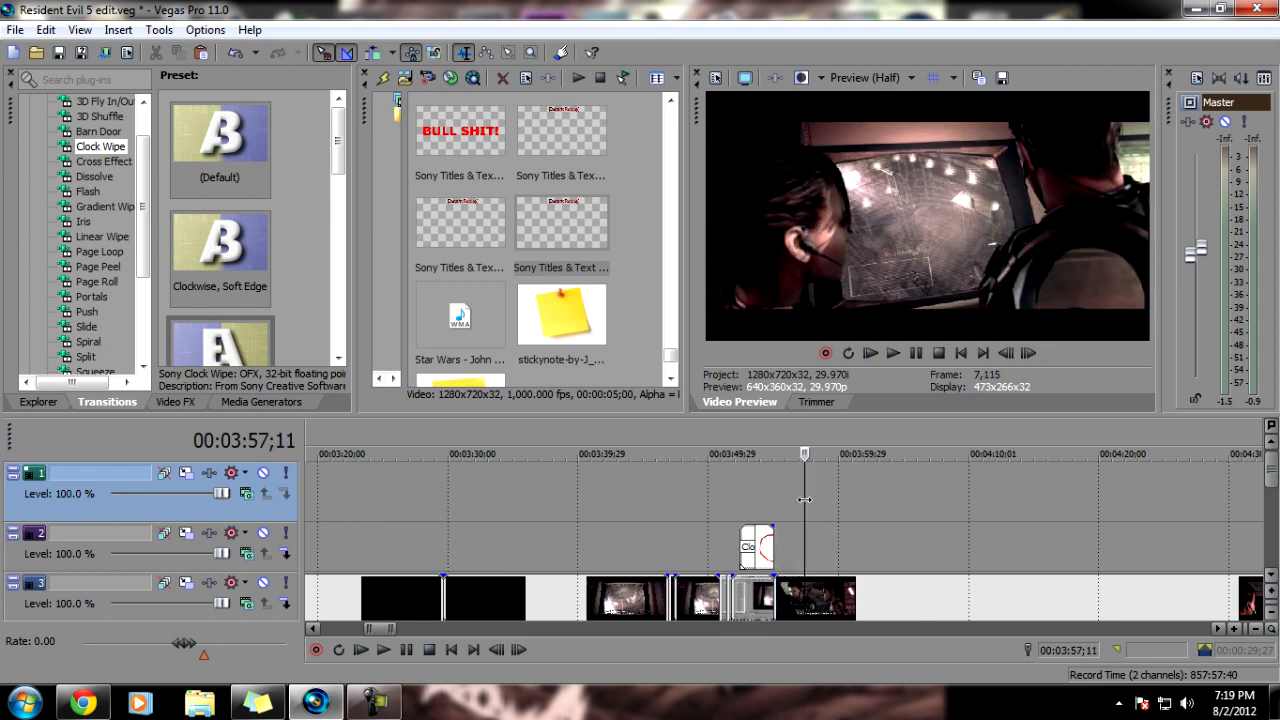
scroll(787, 540, "down", 1)
scroll(766, 547, "up", 1)
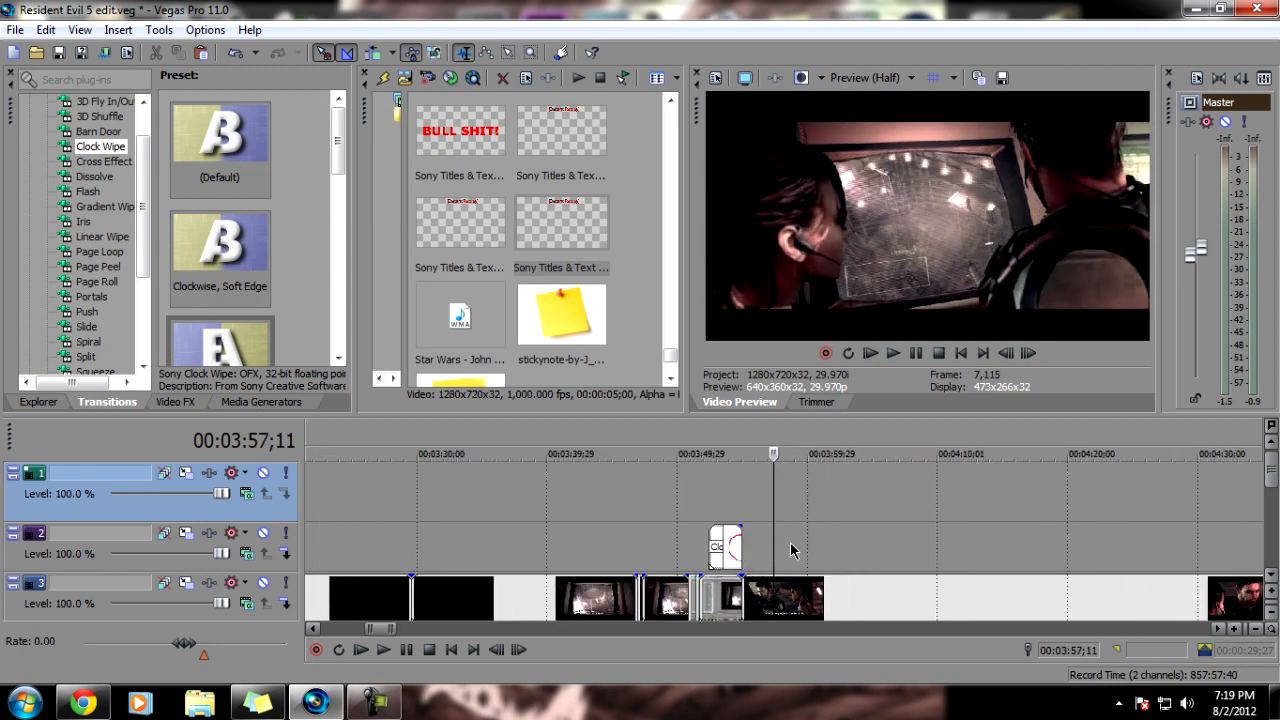
scroll(790, 549, "up", 1)
scroll(790, 549, "down", 1)
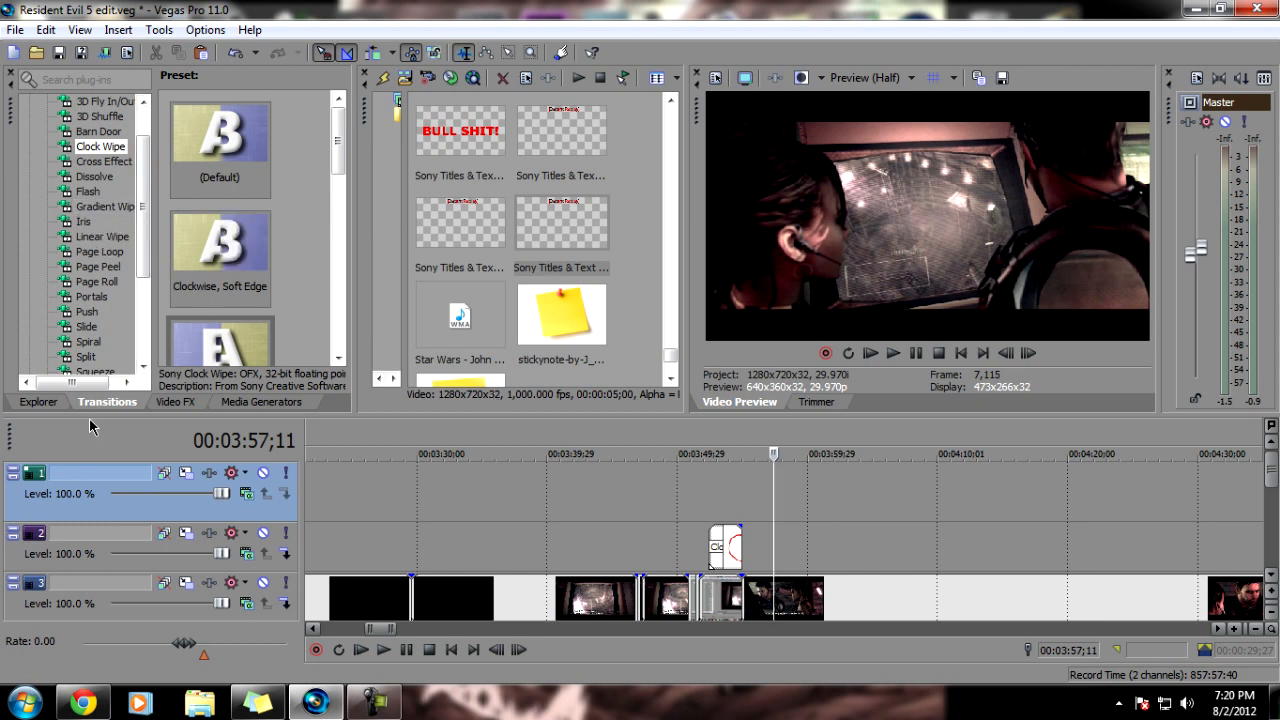
Display the available video effects and look over the tracks below track 3
left_click(172, 401)
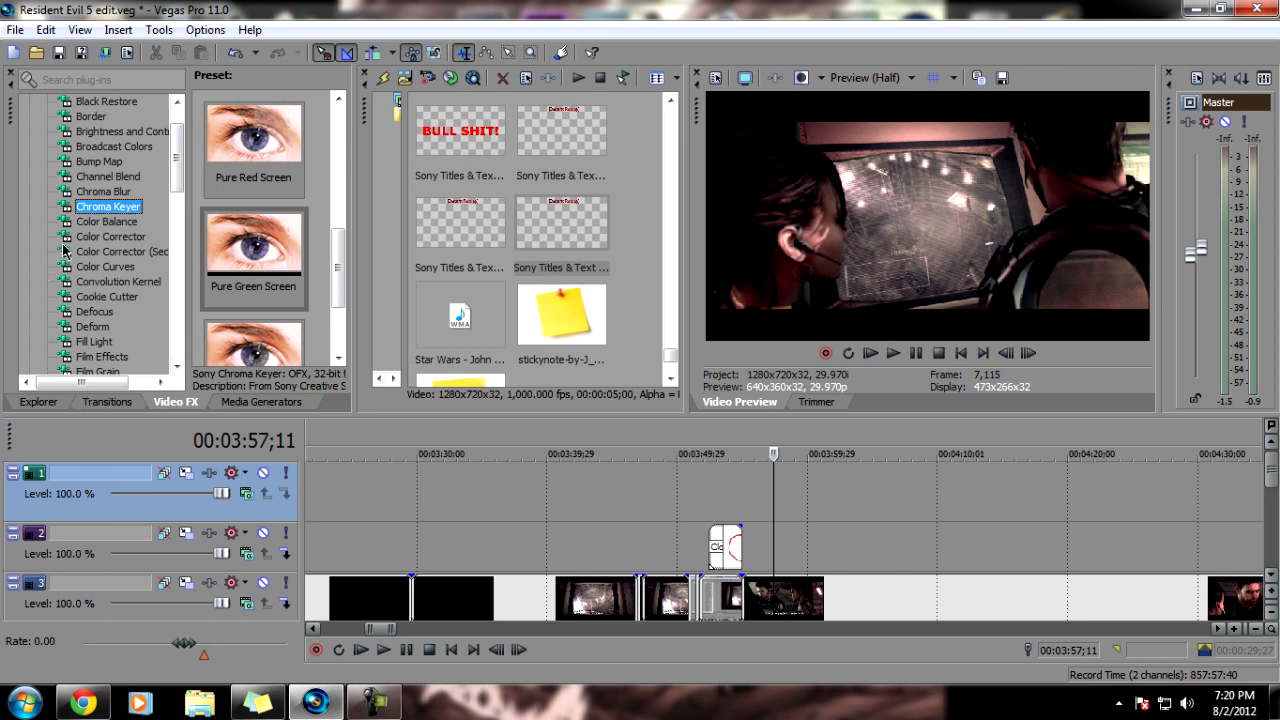
scroll(707, 548, "down", 2)
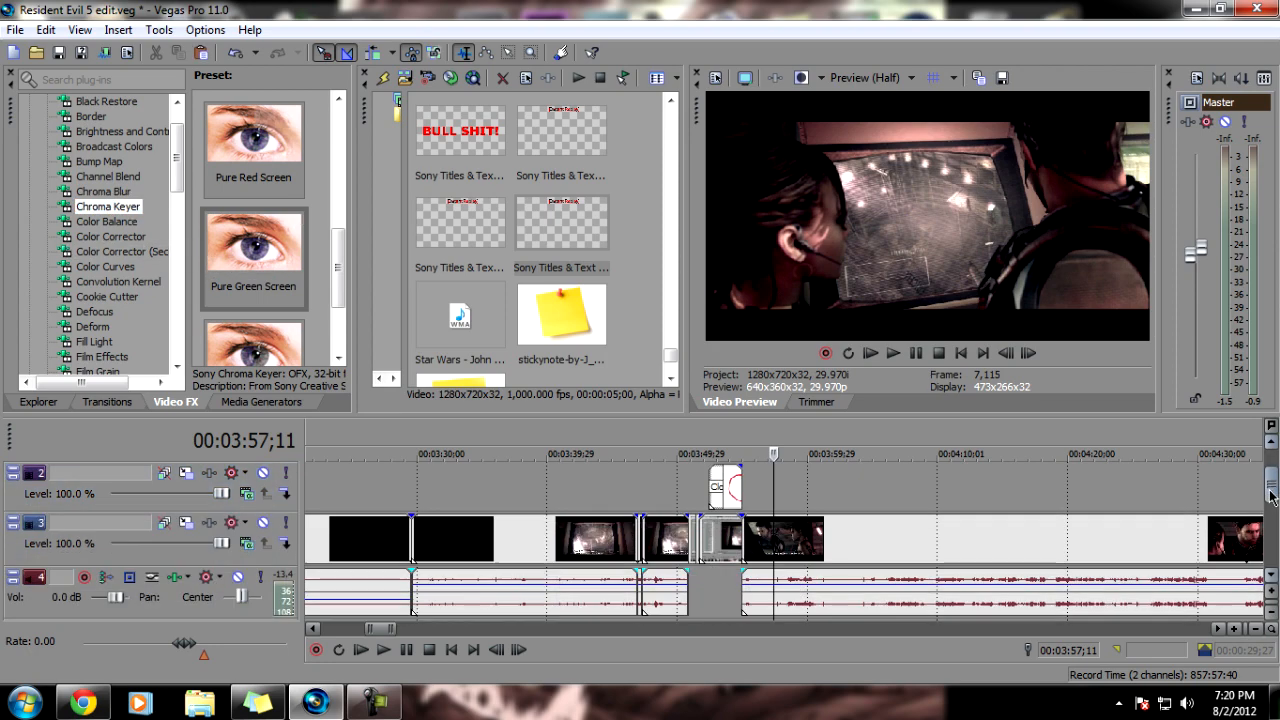
scroll(956, 566, "up", 2)
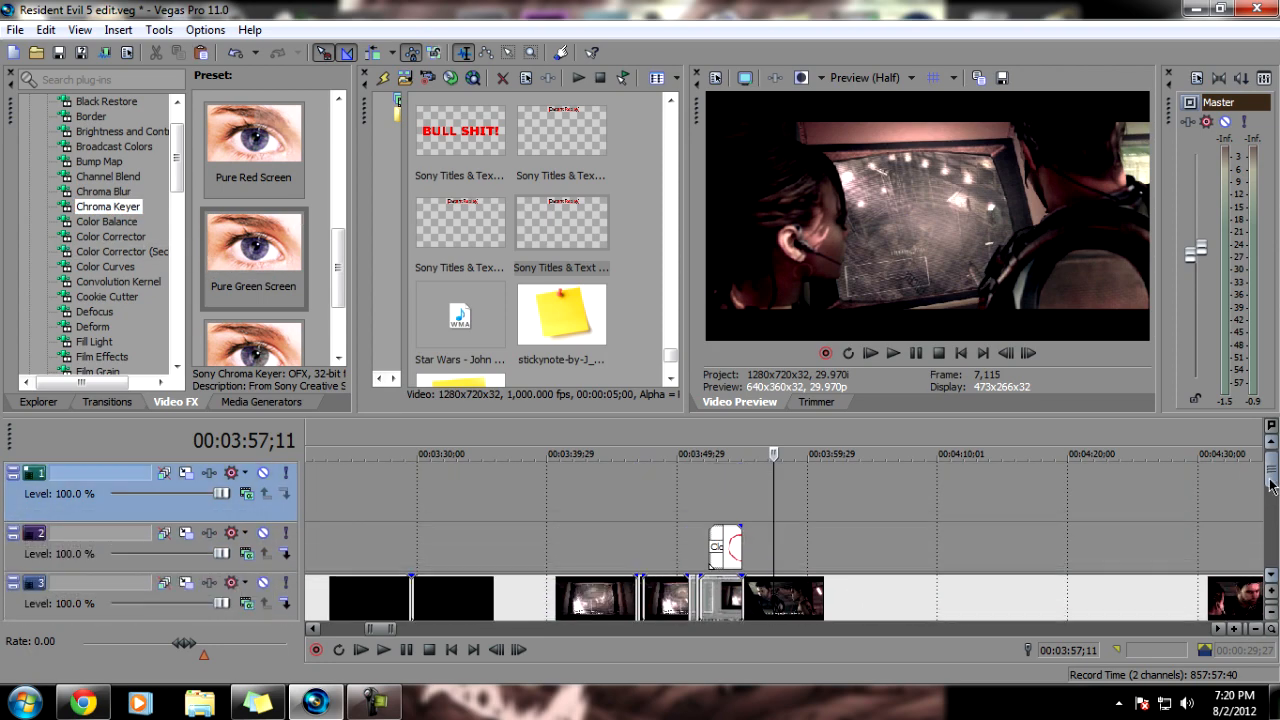
Switch to Chrome and generate an achievement banner with the text "10G - Sick Burn" on the Achievement Unlocked Generator page
left_click(78, 711)
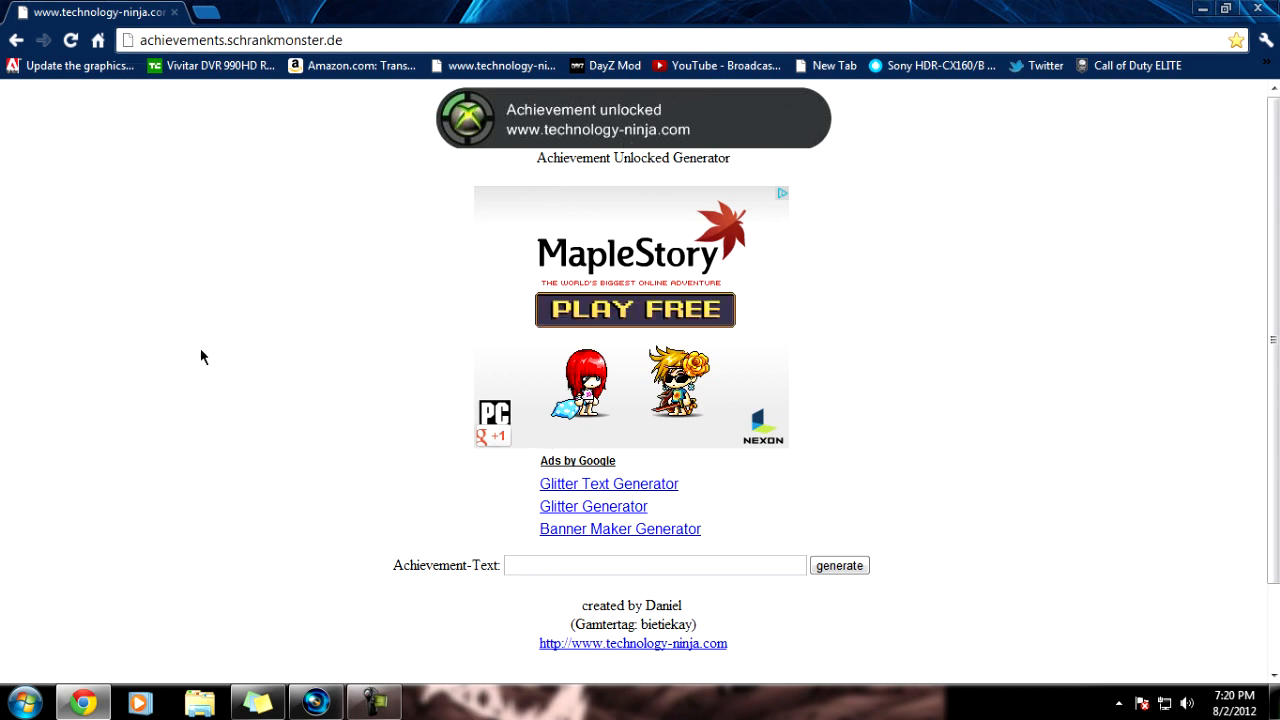
left_click(586, 565)
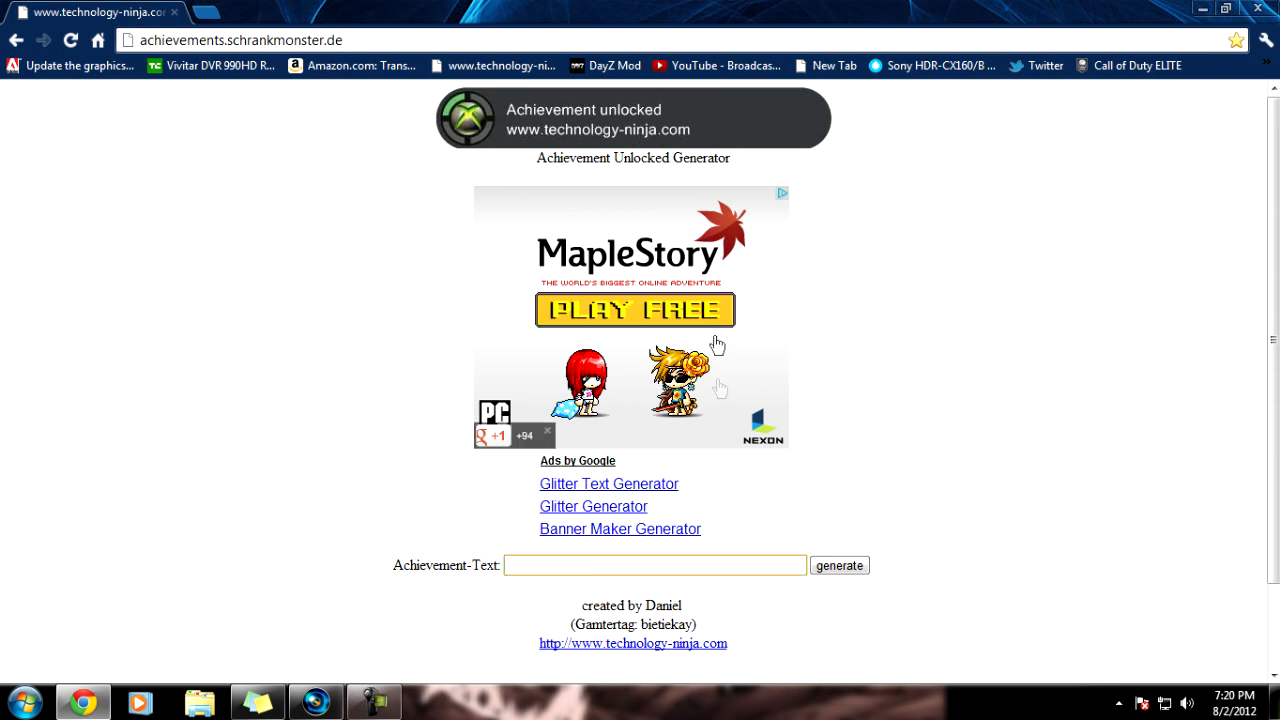
type("10")
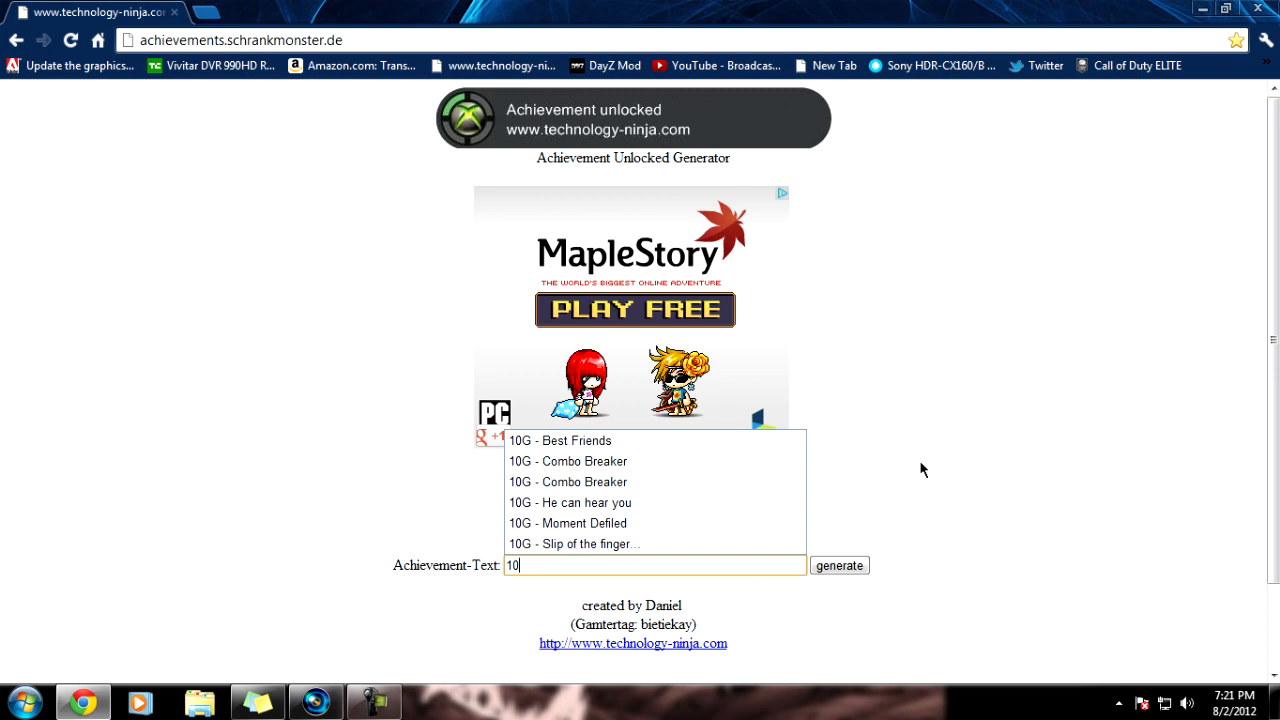
type("G - Sick Burn")
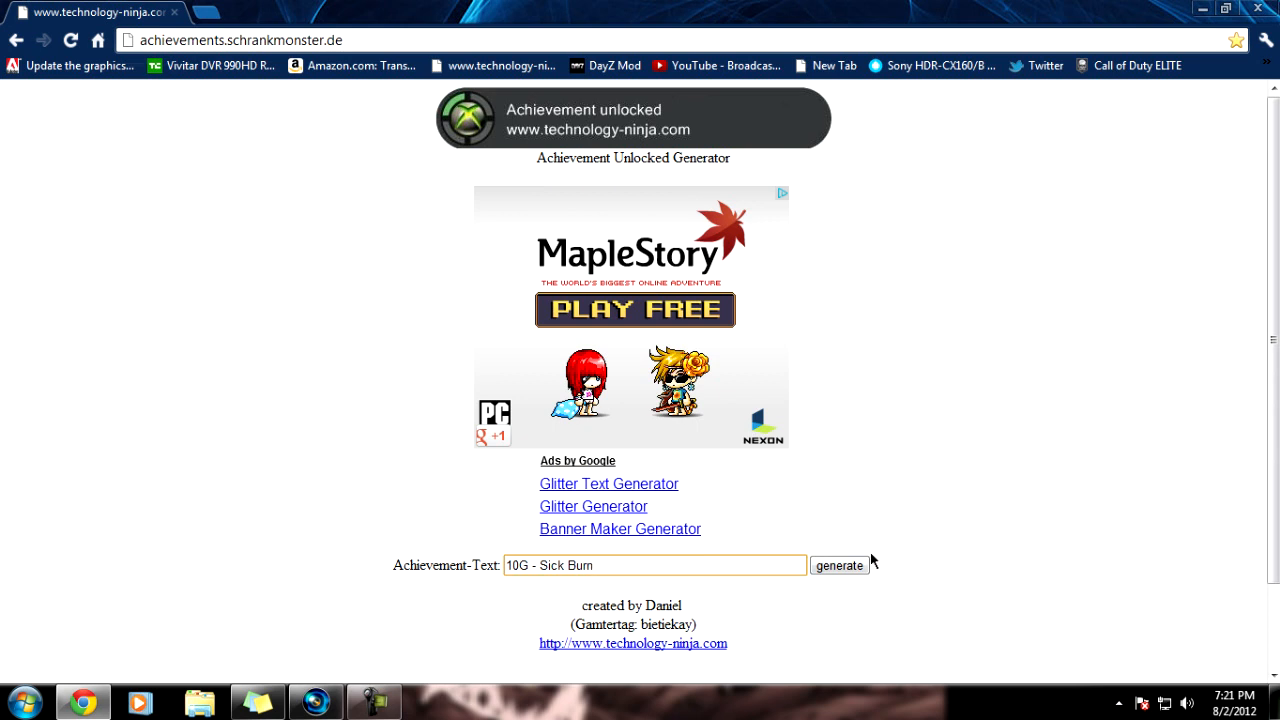
left_click(854, 564)
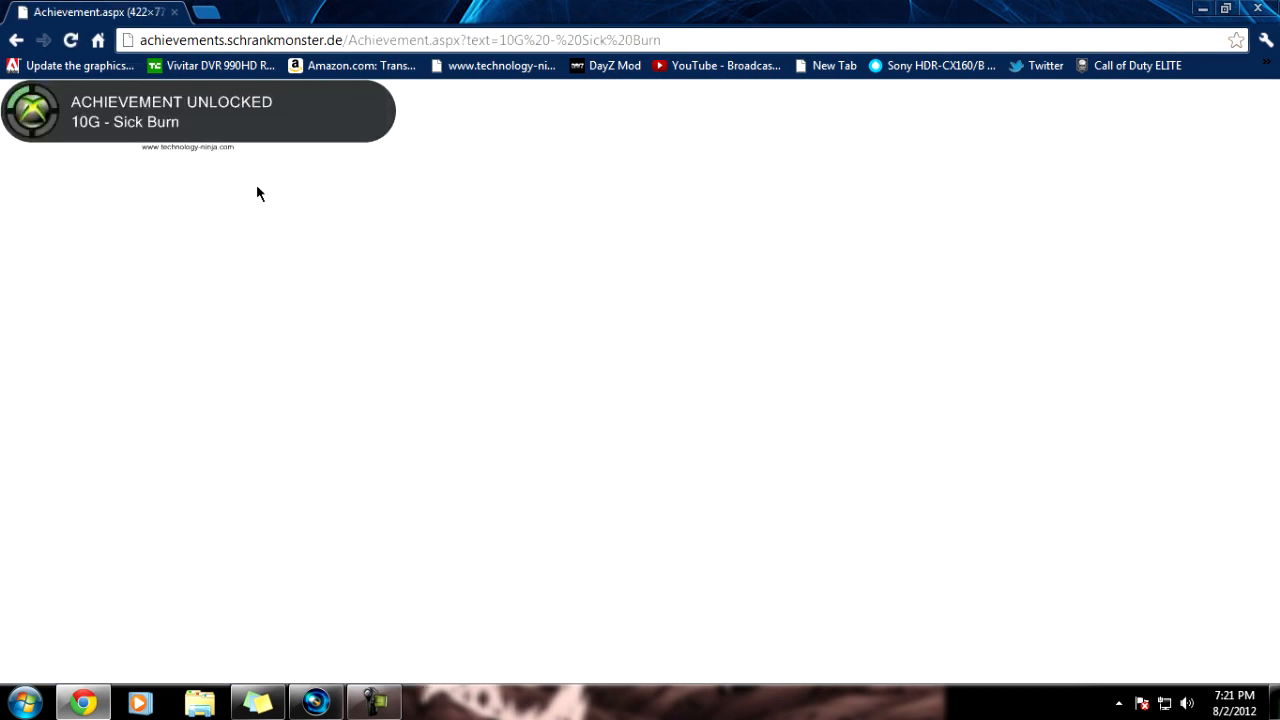
Save the generated banner image as "Sick Burn" in the Achivments folder of the Pictures library and close the browser
right_click(162, 103)
left_click(209, 121)
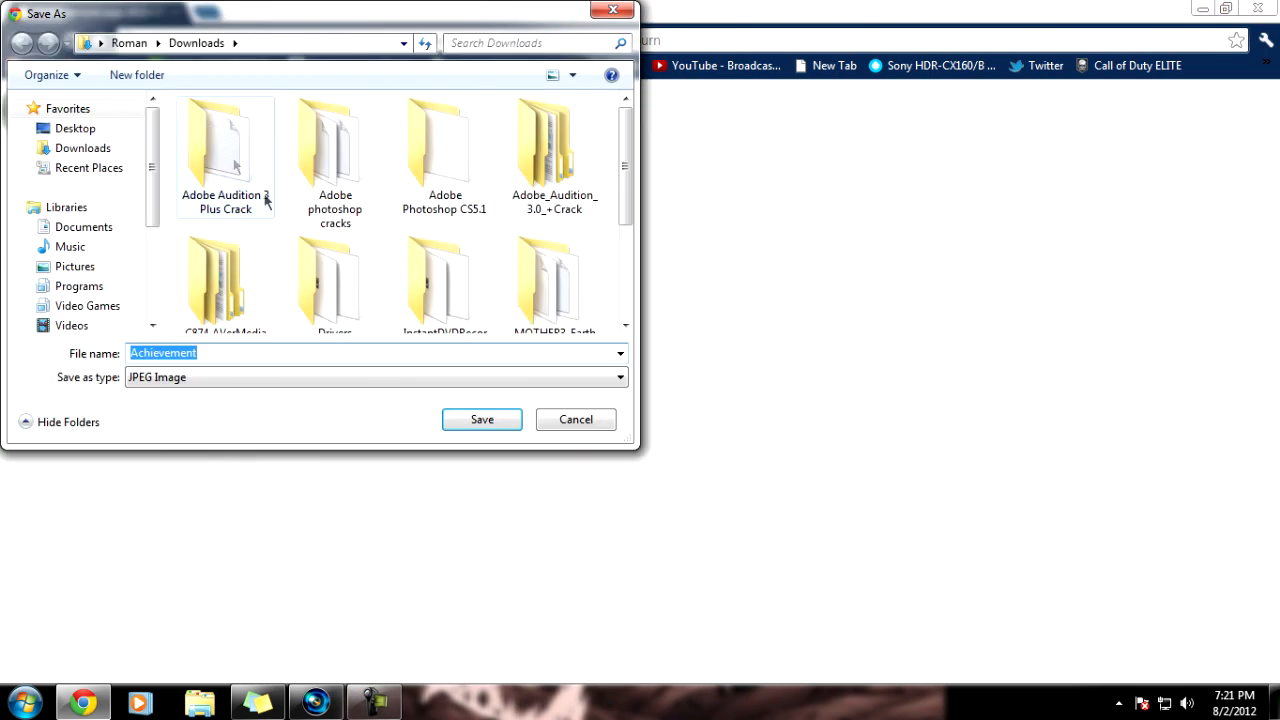
left_click(97, 266)
double_click(326, 199)
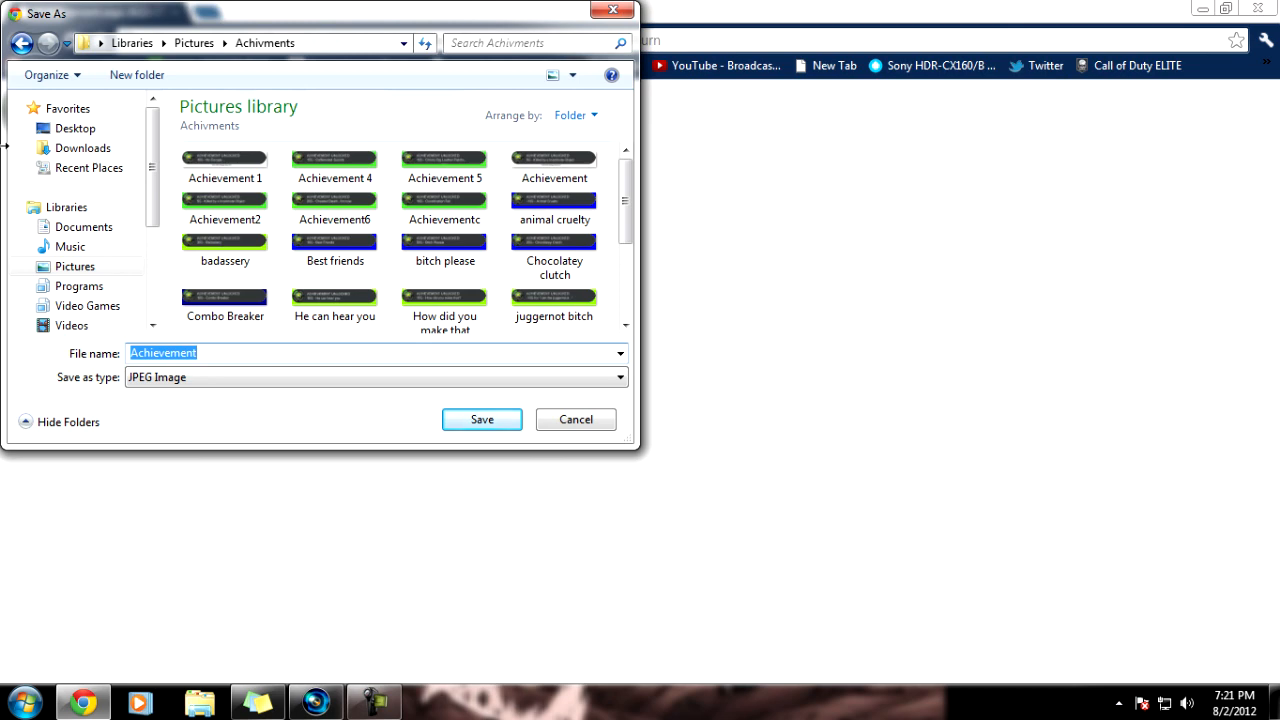
type("Sick Burn")
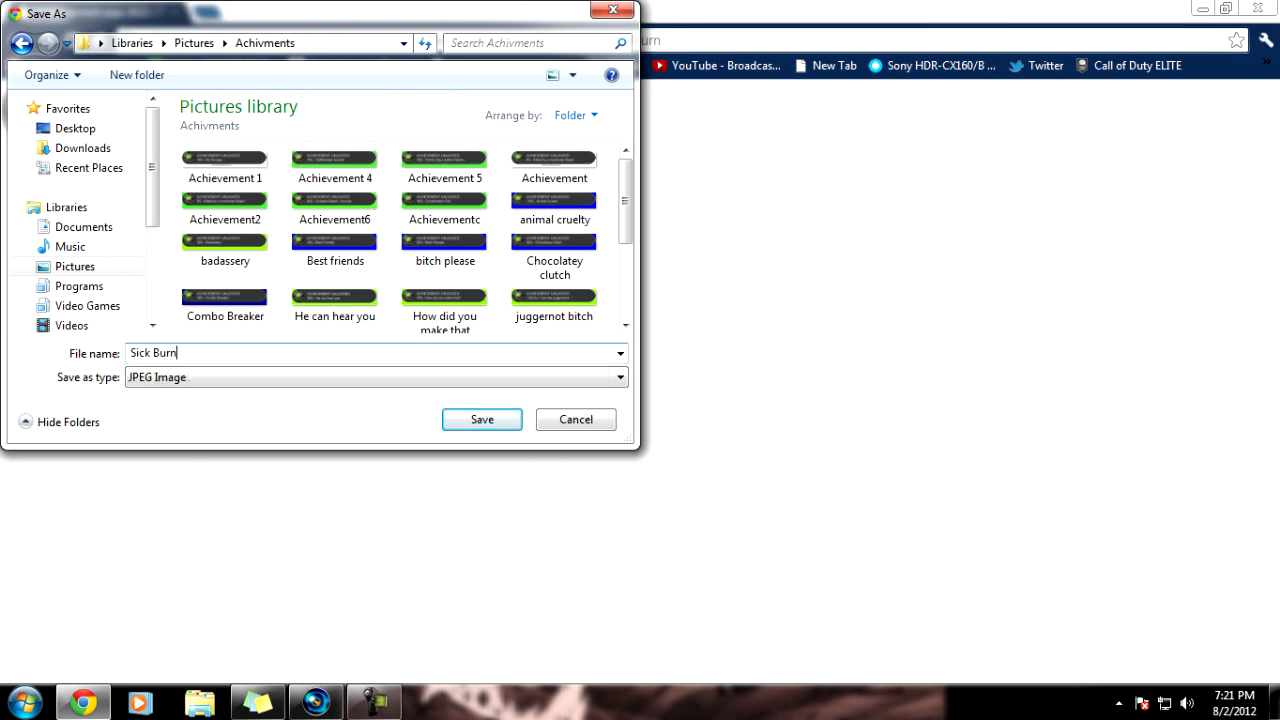
key("Return")
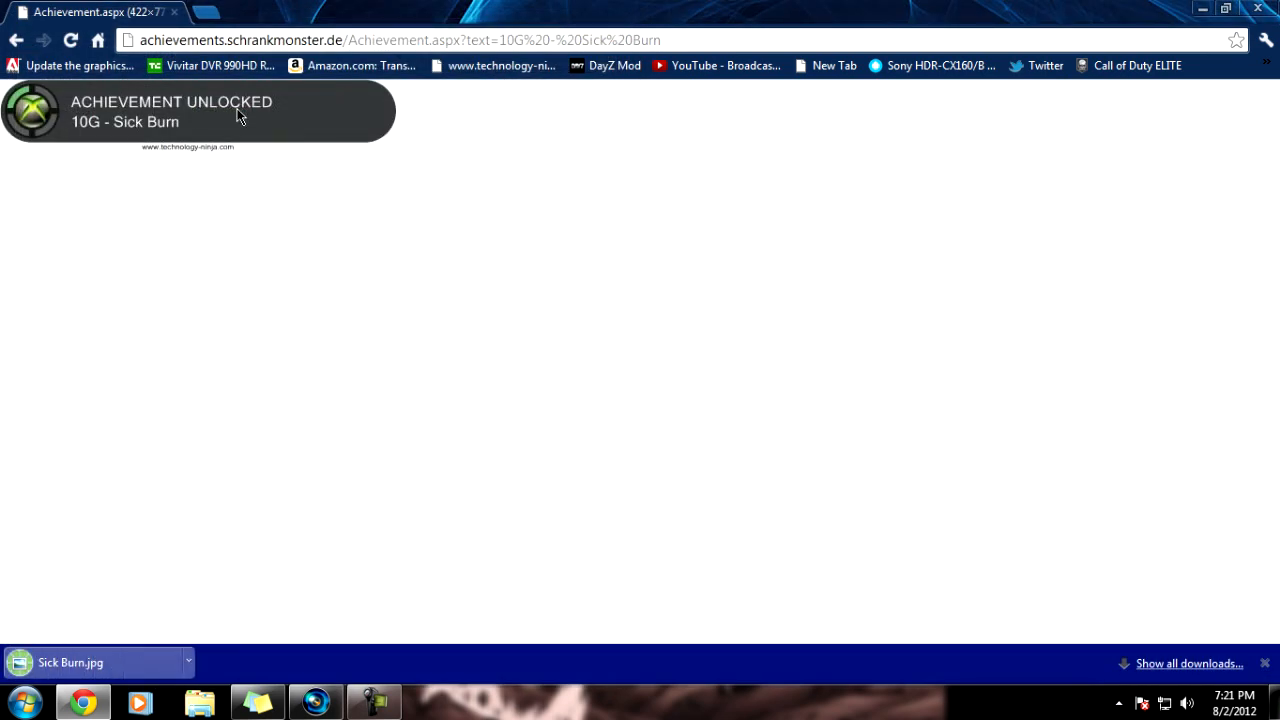
left_click(1257, 10)
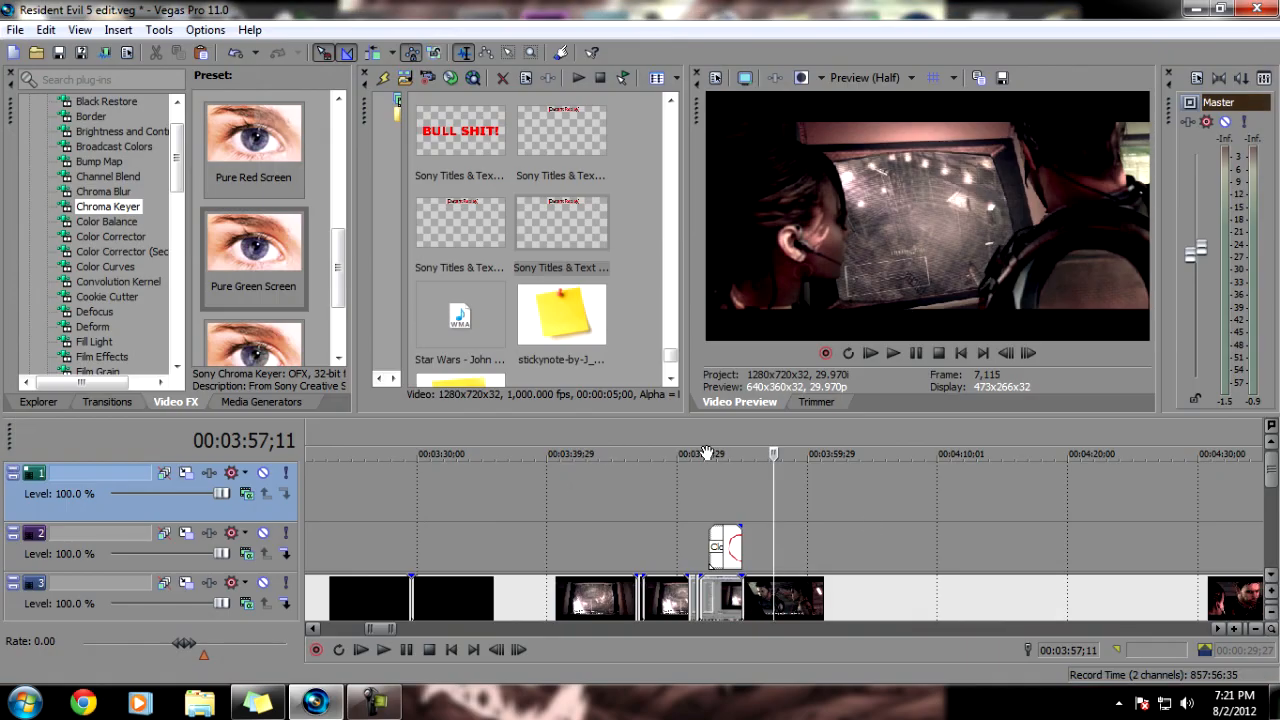
Find the Sick Burn image in the Achivments folder of the Pictures library and open it in GIMP
left_click(1199, 9)
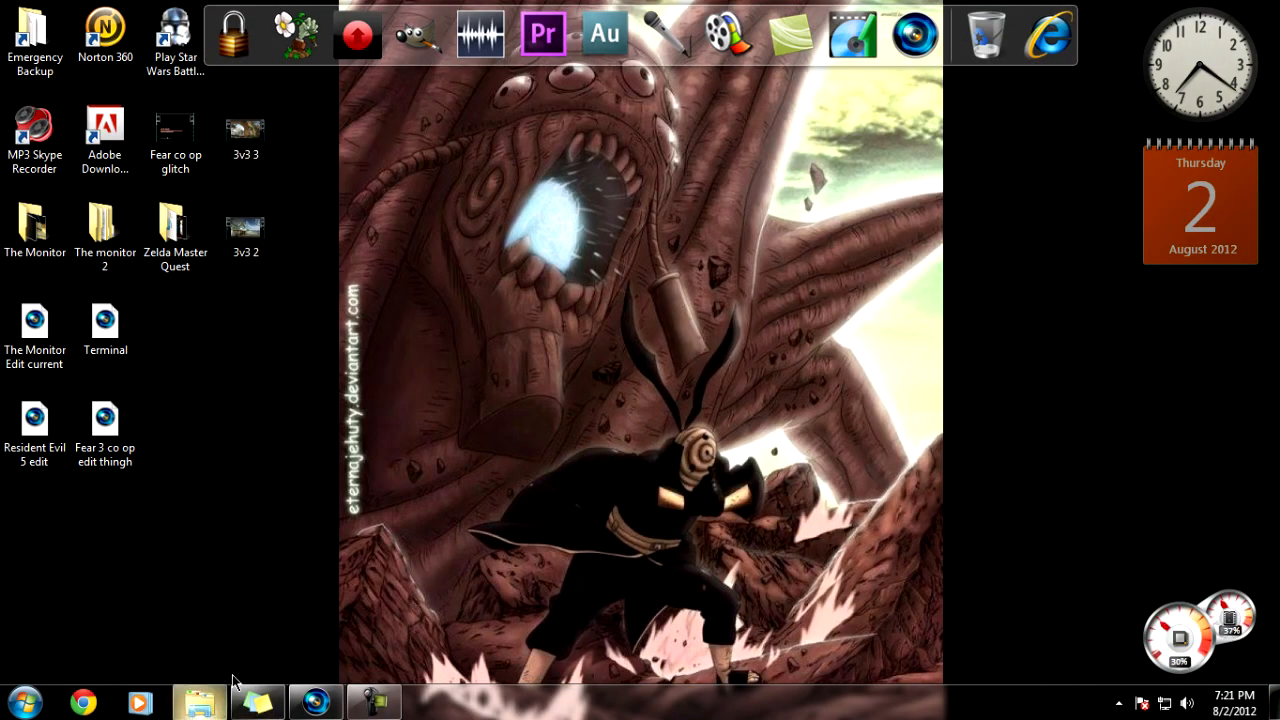
left_click(199, 702)
double_click(379, 371)
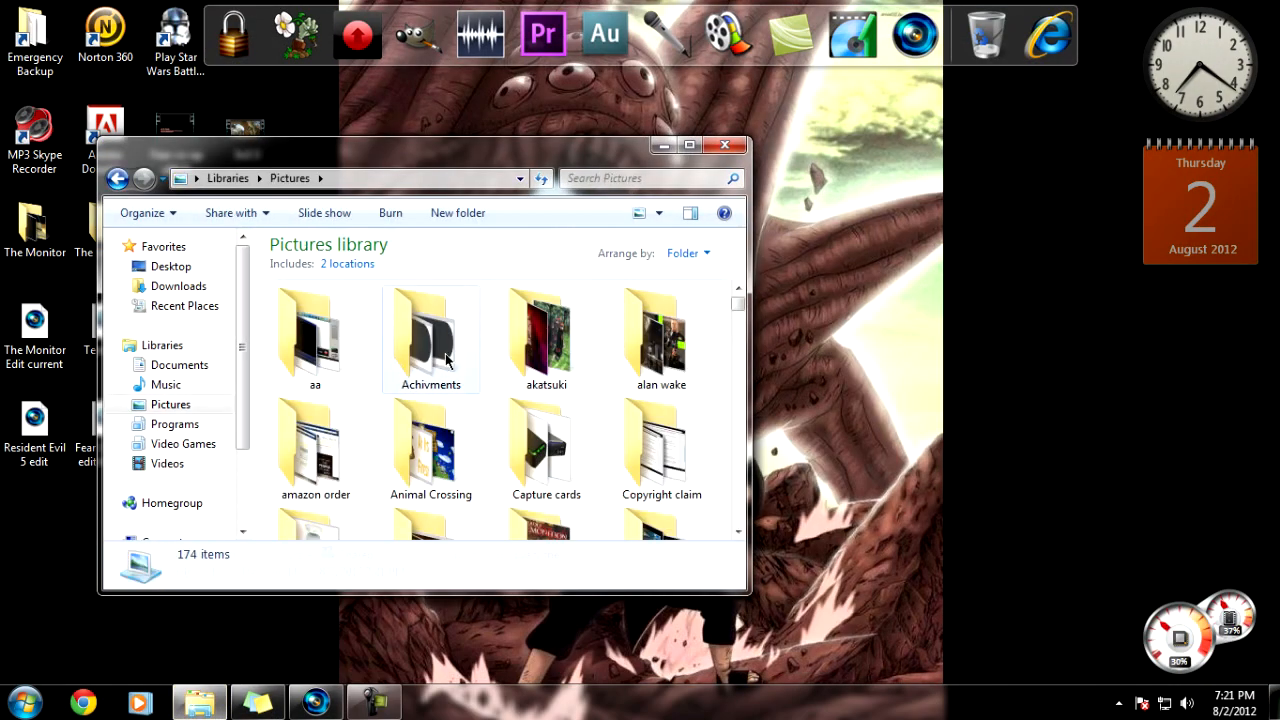
double_click(437, 360)
left_click(440, 380)
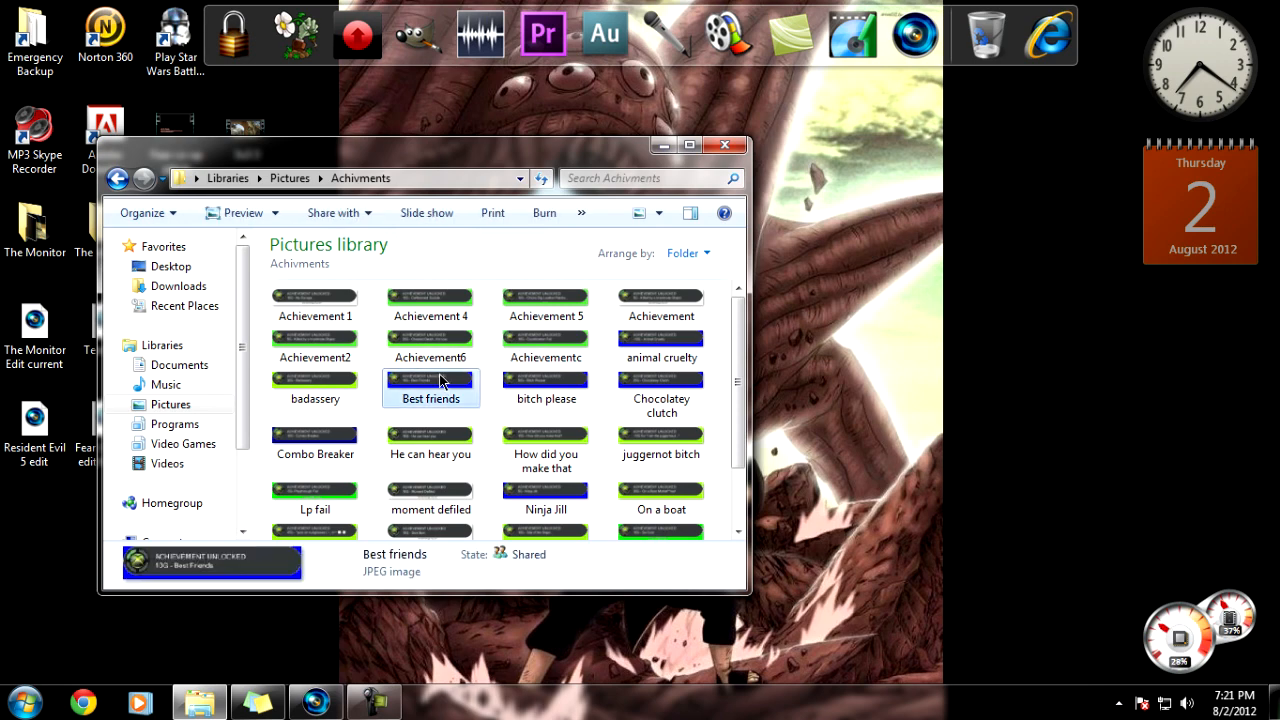
scroll(440, 400, "down", 2)
left_click(435, 457)
right_click(430, 468)
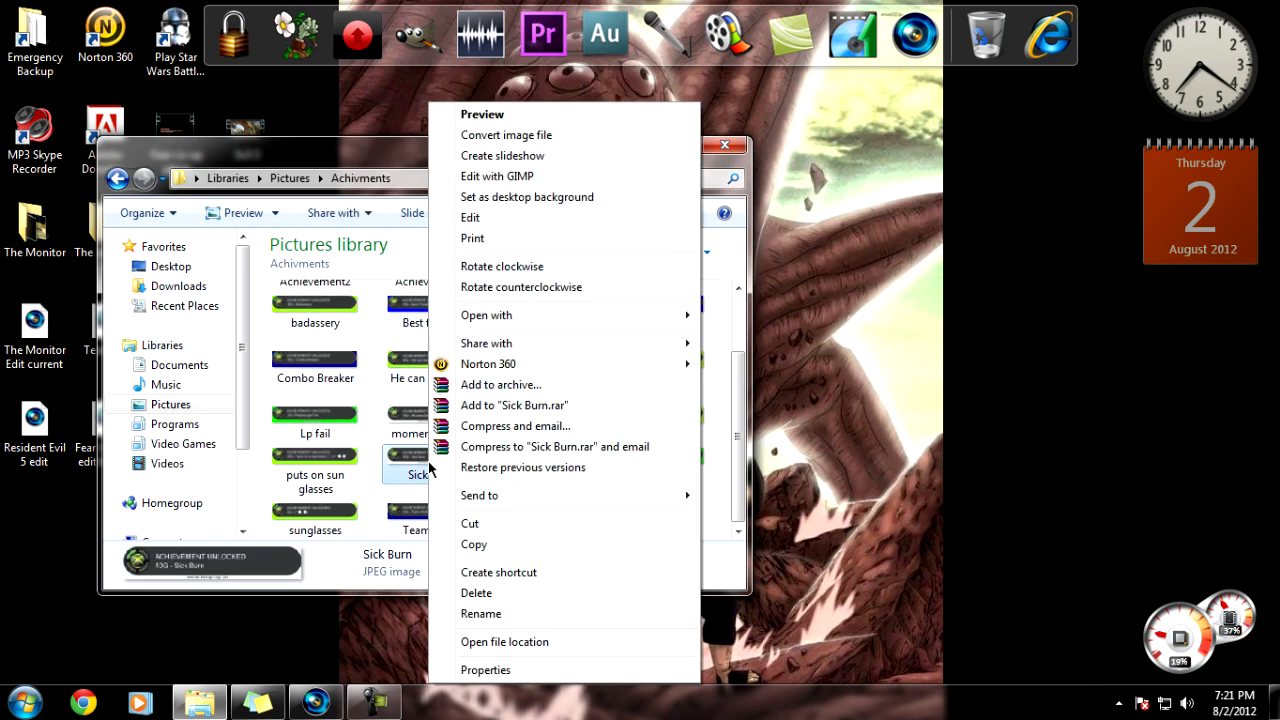
left_click(530, 178)
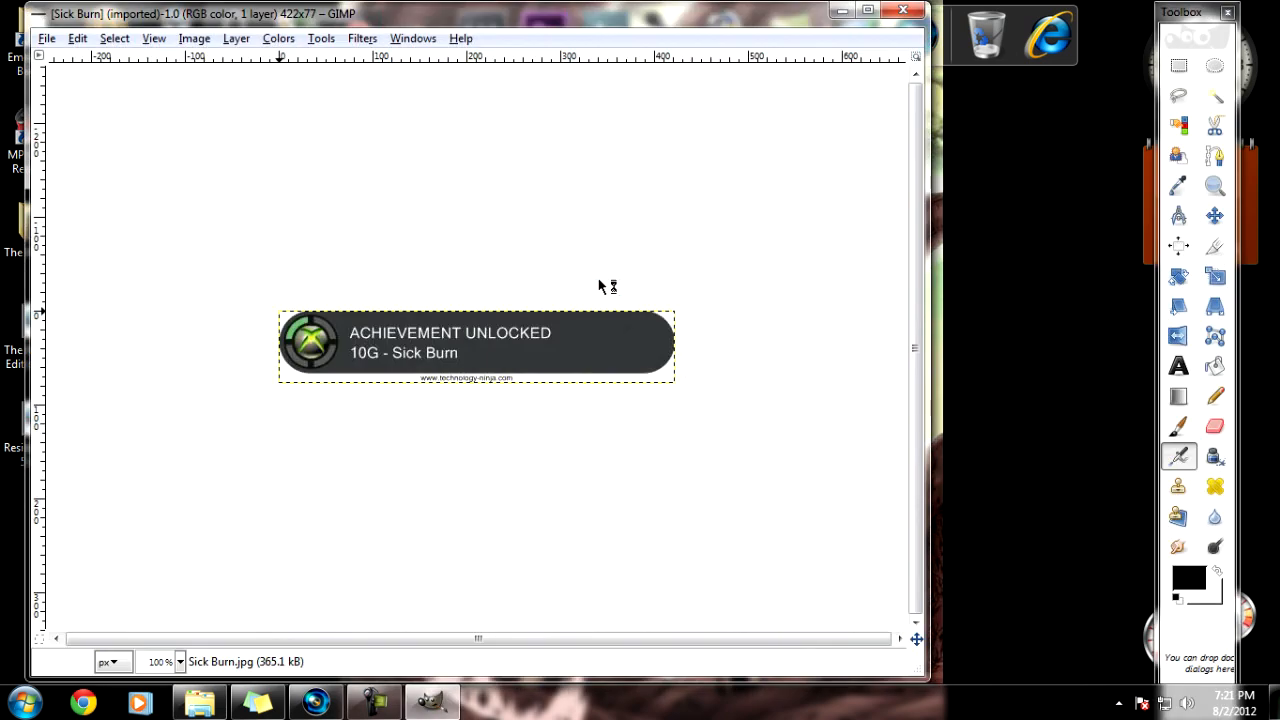
left_click(868, 11)
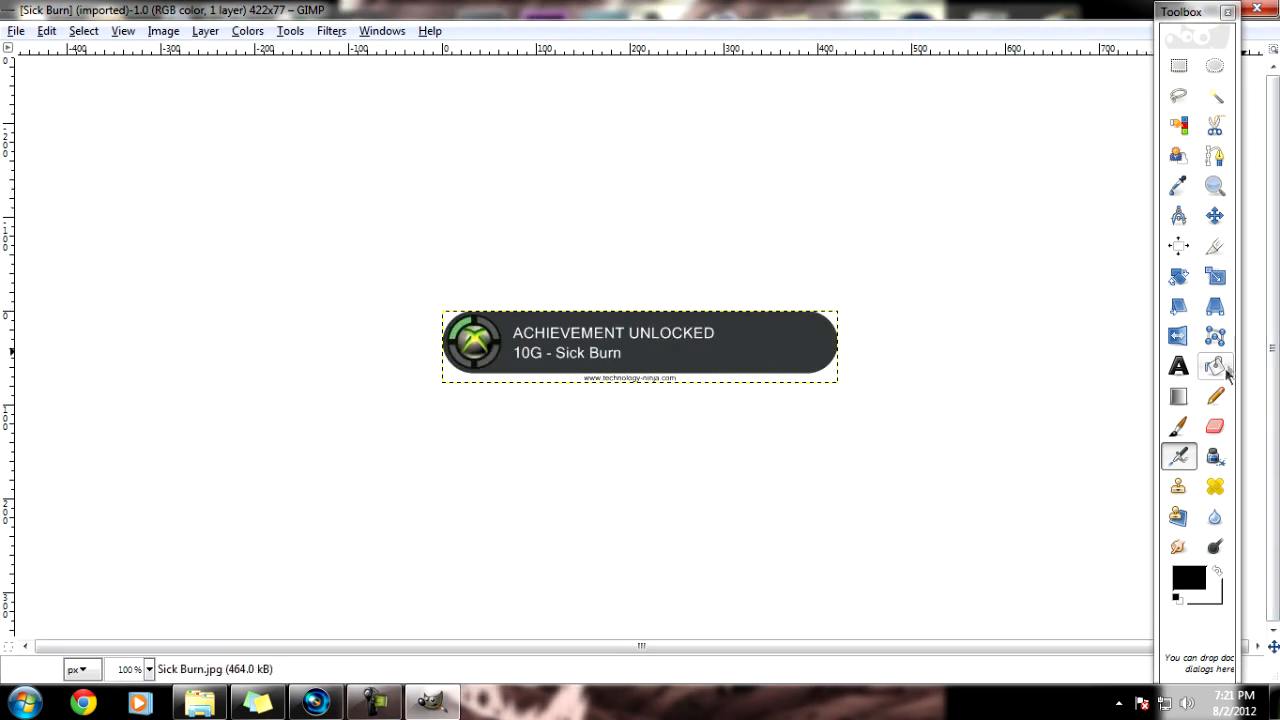
left_click(1214, 195)
left_click(630, 405)
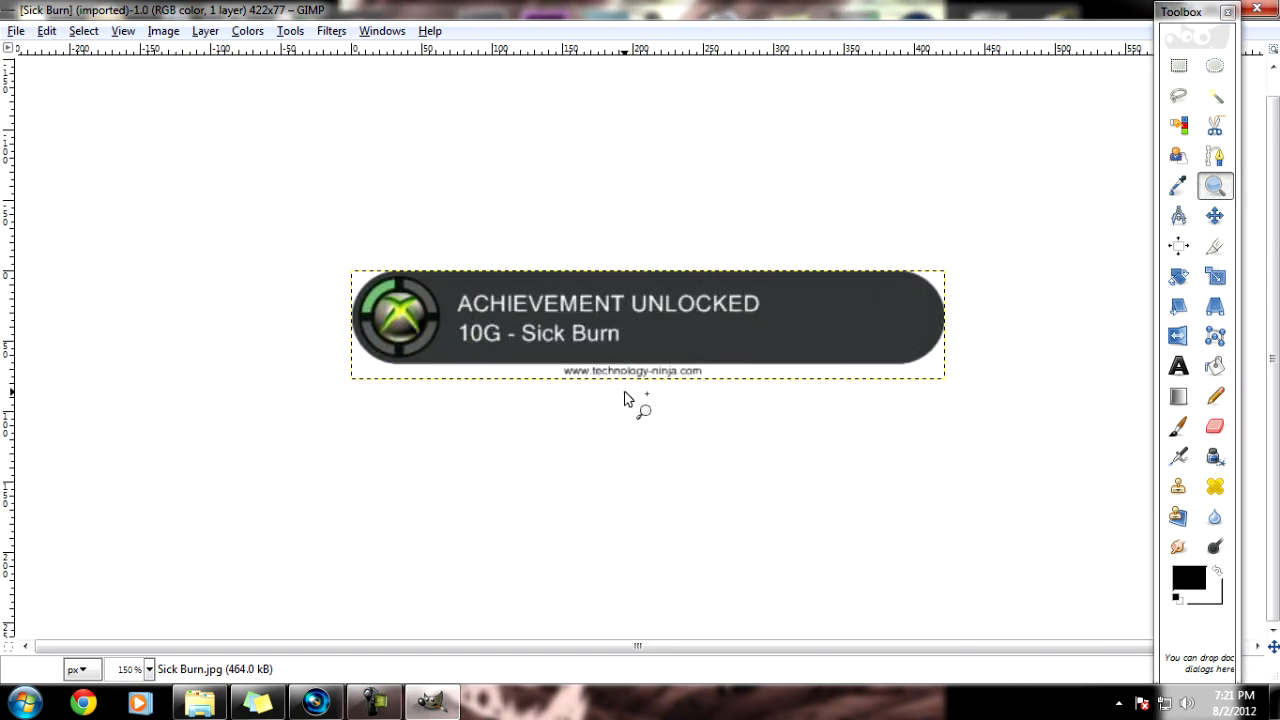
left_click(623, 397)
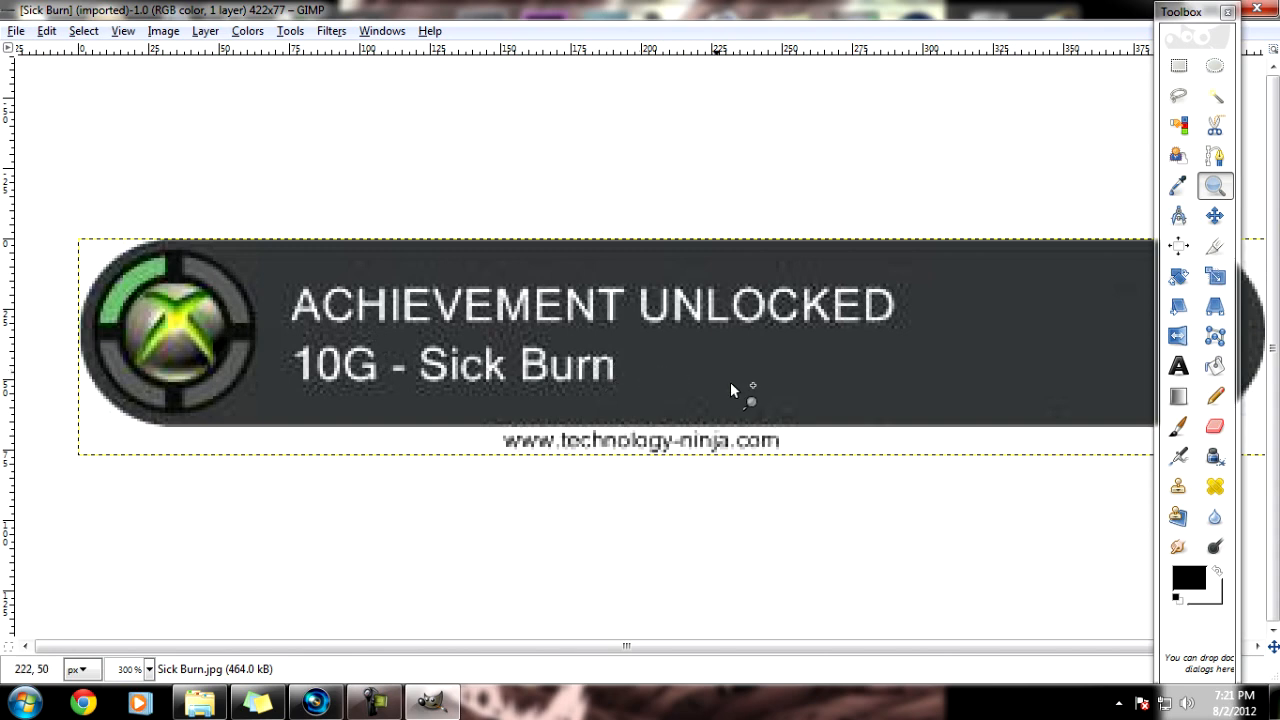
left_click(1215, 397)
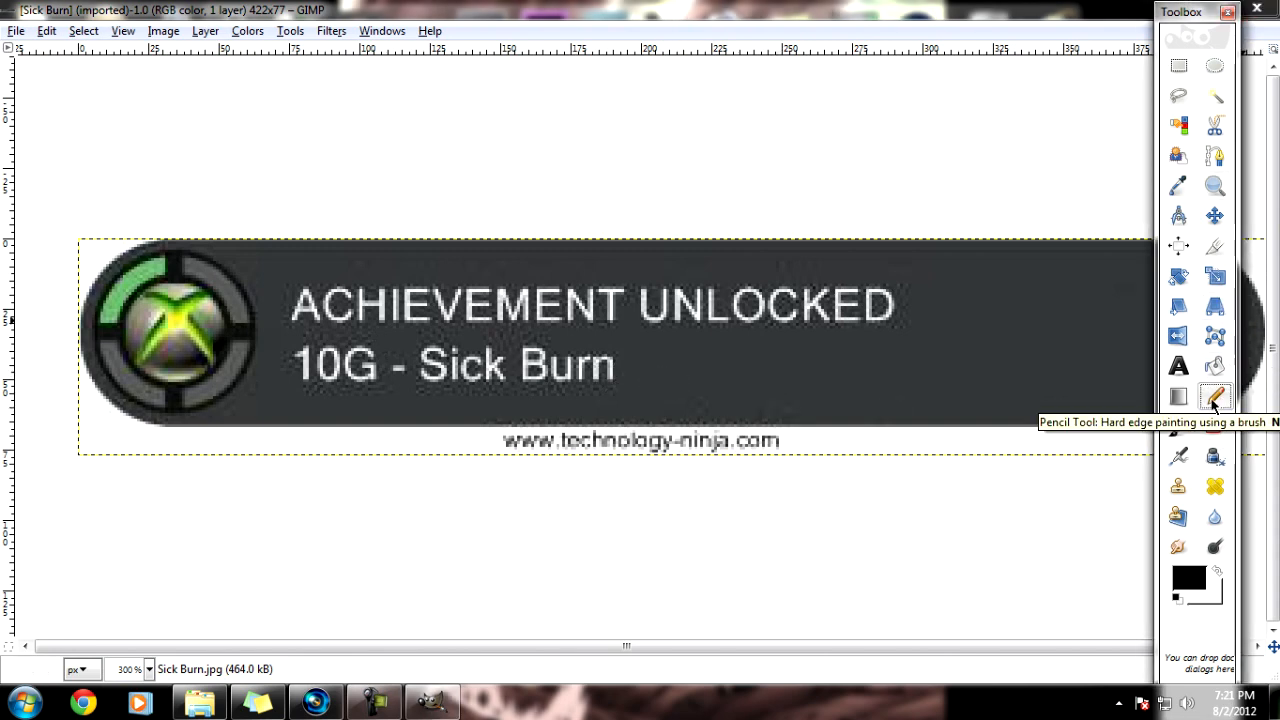
left_click(1188, 578)
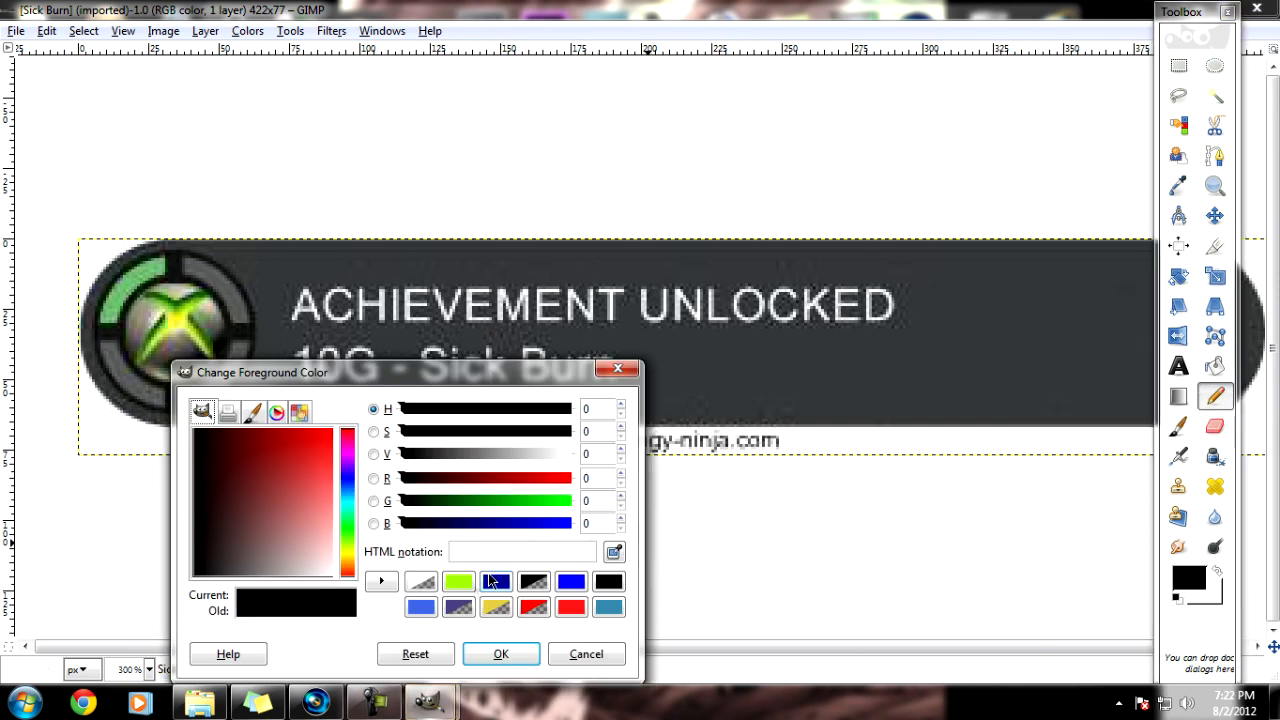
left_click(423, 580)
left_click(512, 657)
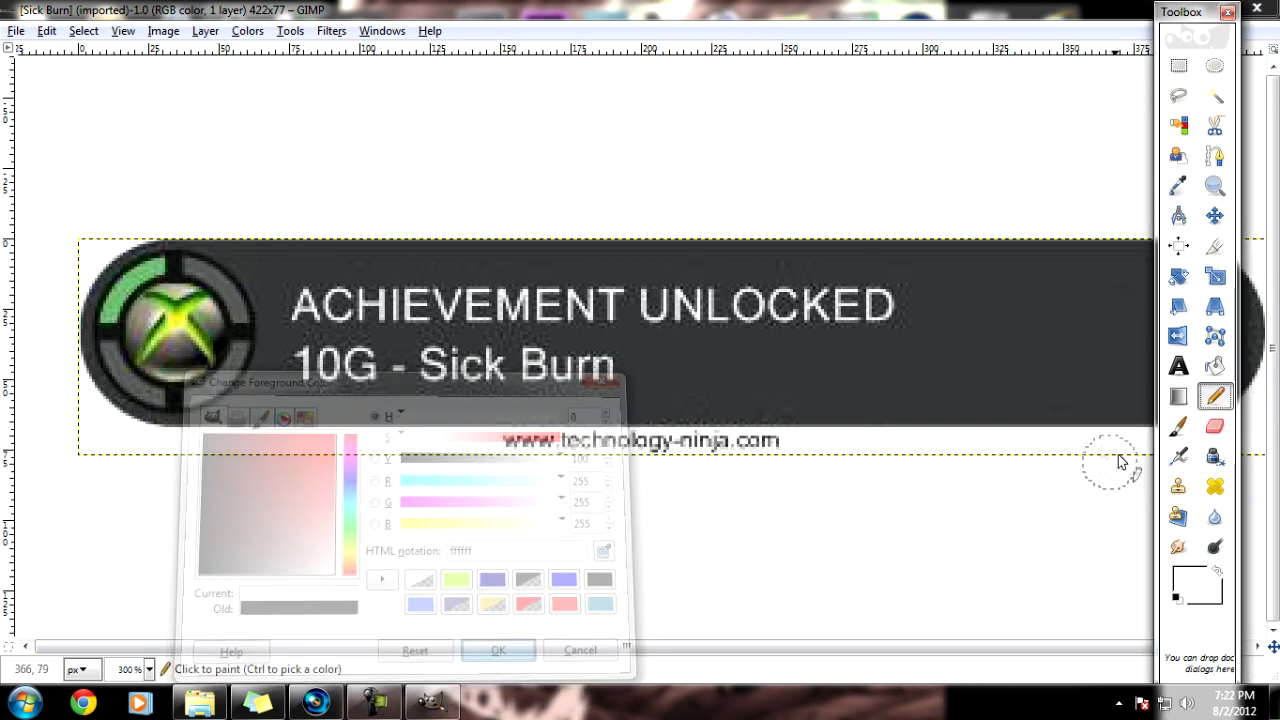
left_click(808, 460)
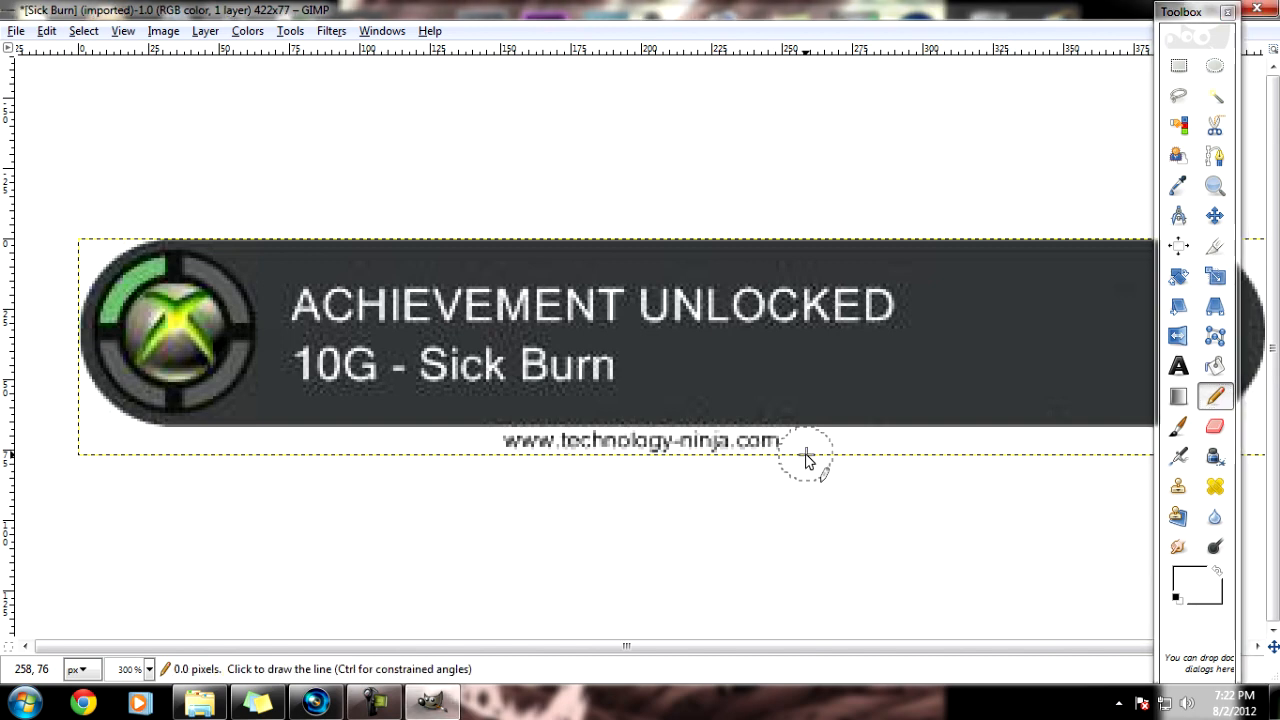
left_click(485, 459, "shift")
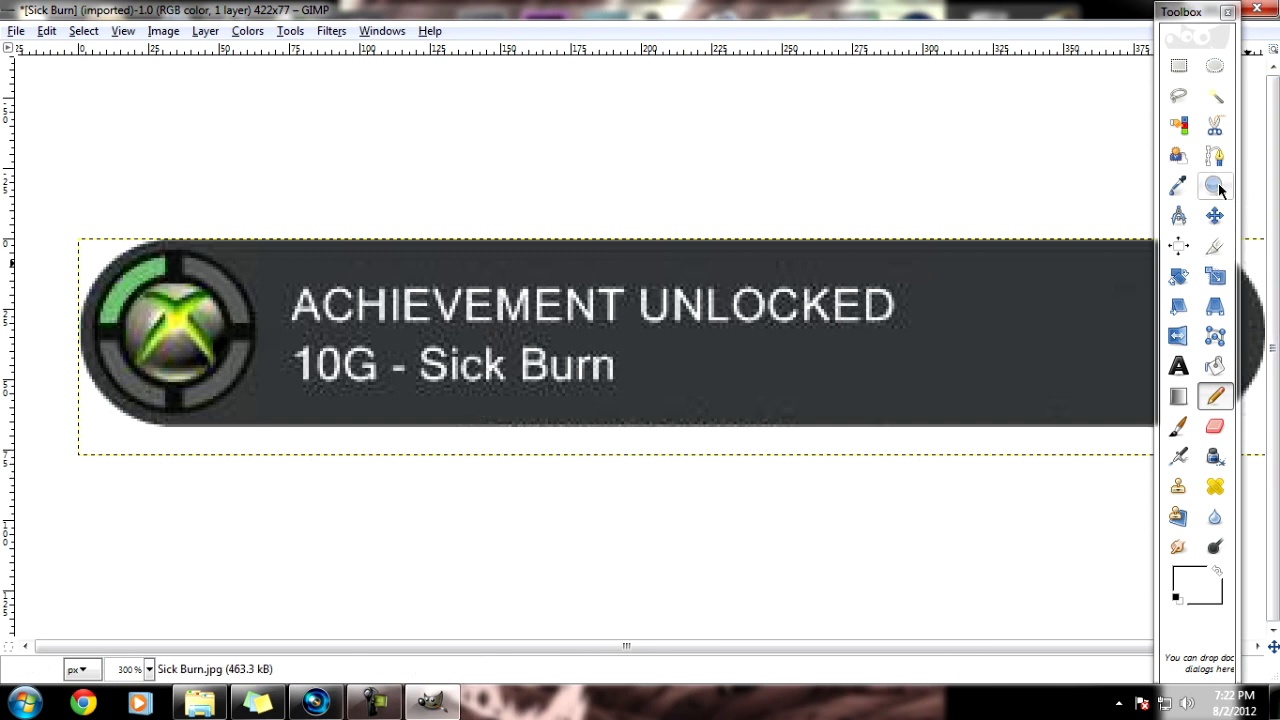
Fill the white areas around the banner with dark blue (000090) using Bucket Fill, and touch up leftover white specks with the Pencil
left_click(1214, 366)
left_click(1193, 578)
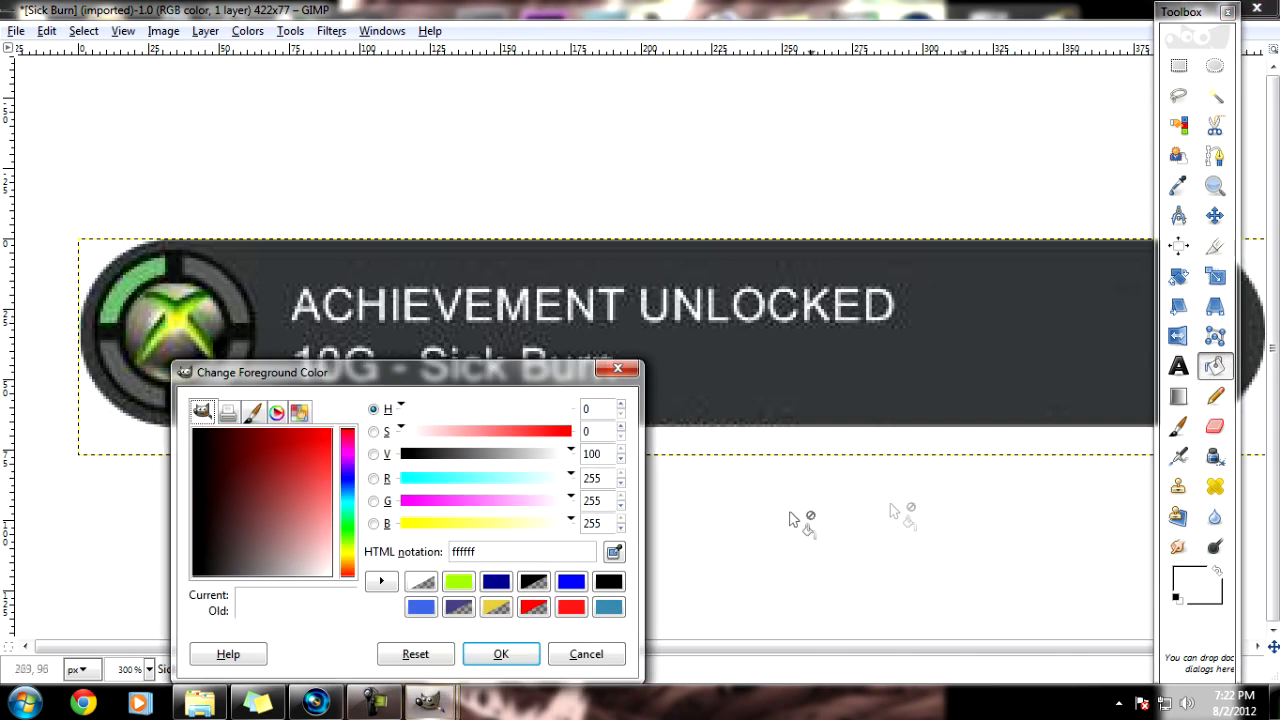
left_click(464, 588)
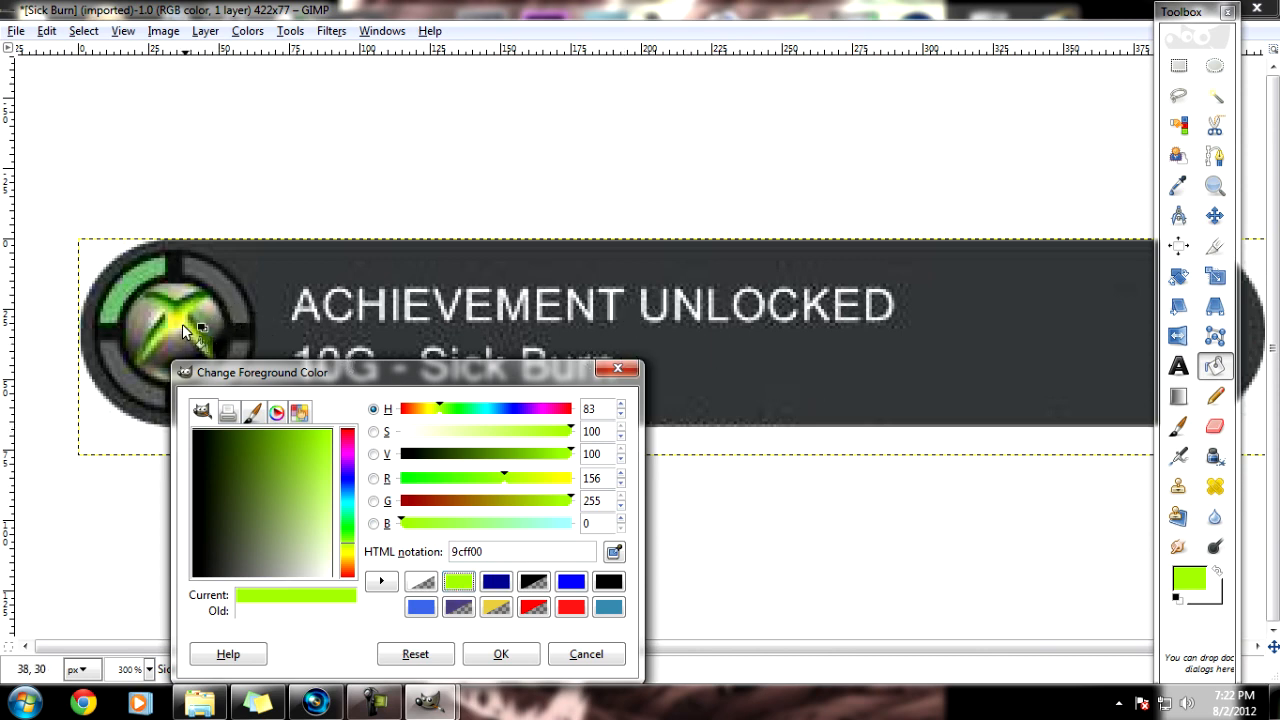
left_click(503, 586)
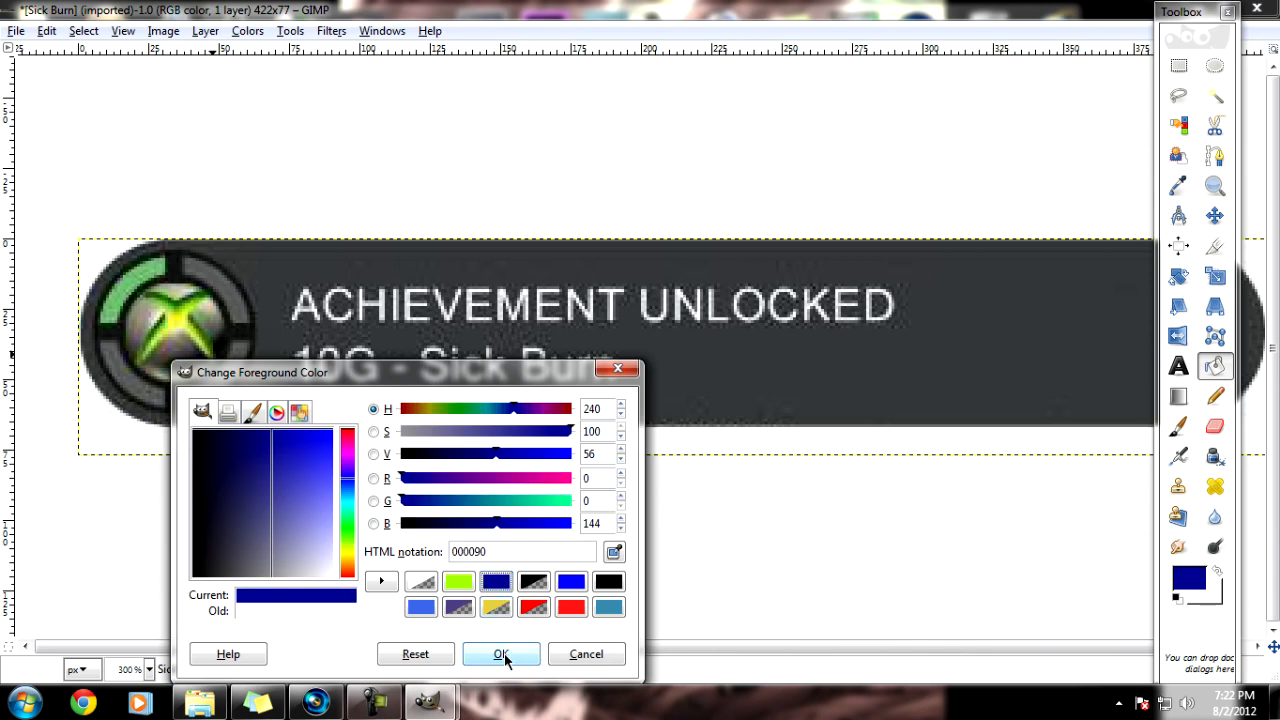
left_click(501, 655)
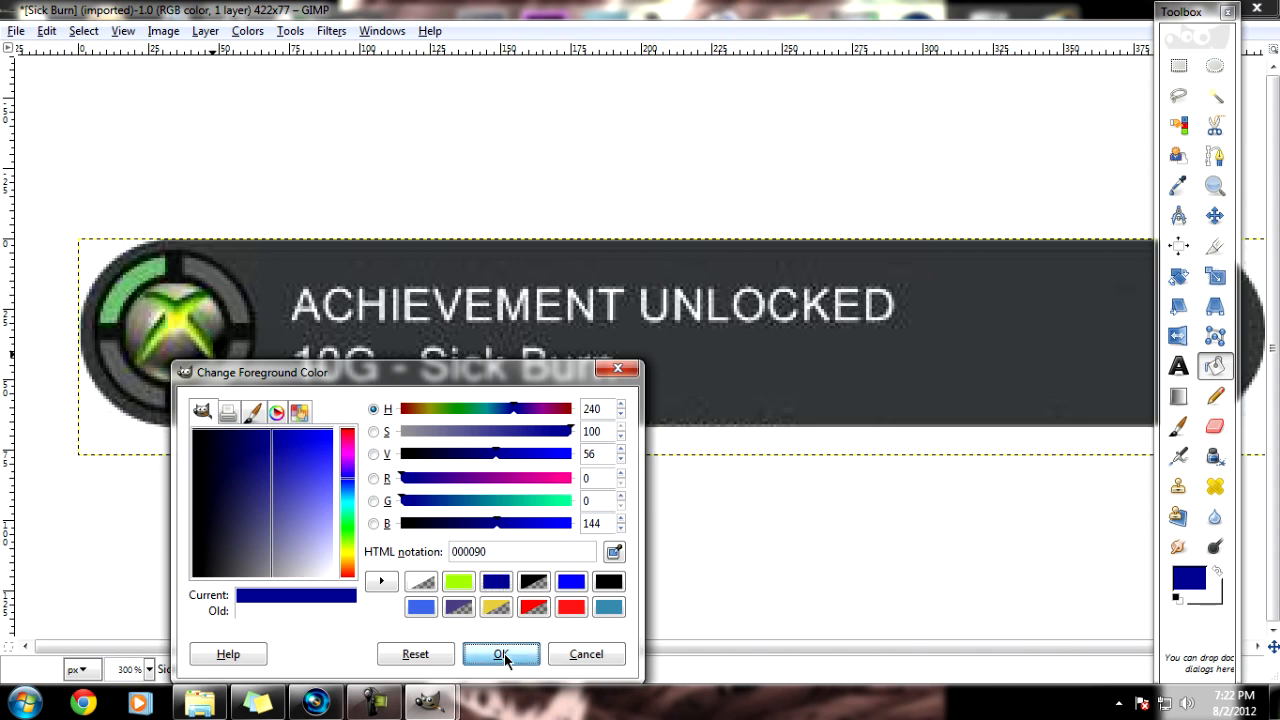
left_click(104, 260)
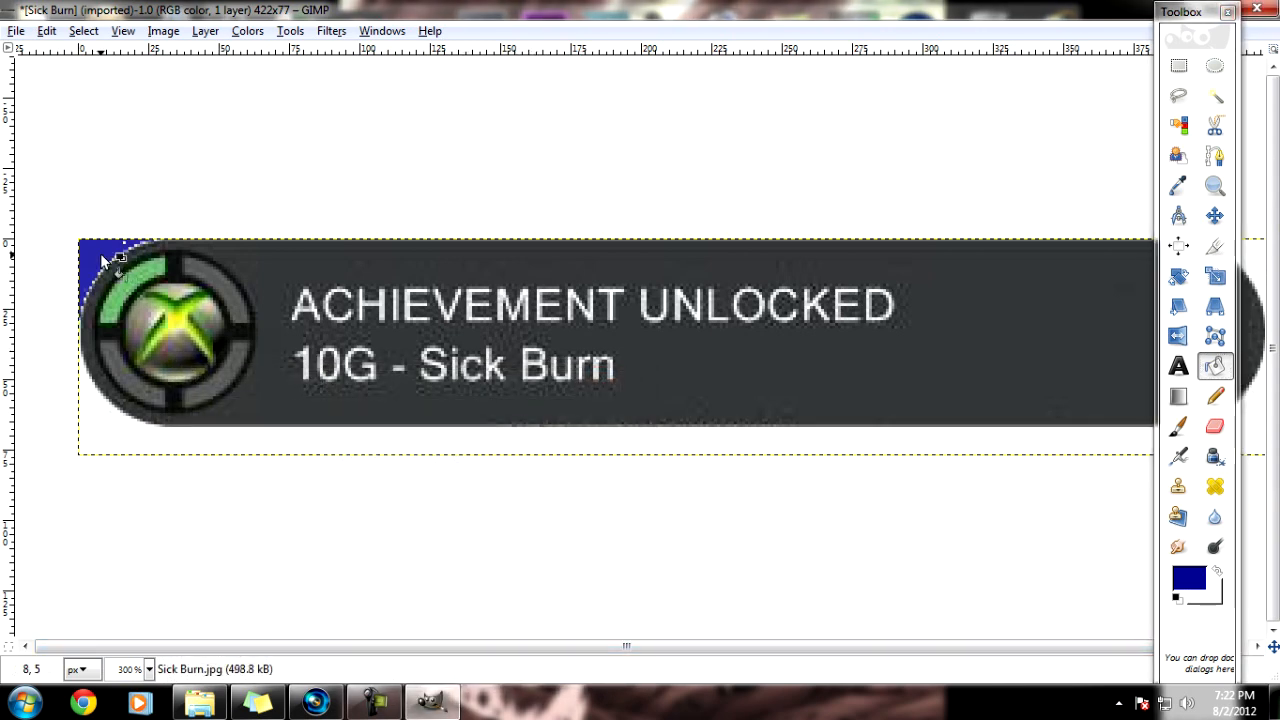
left_click(214, 448)
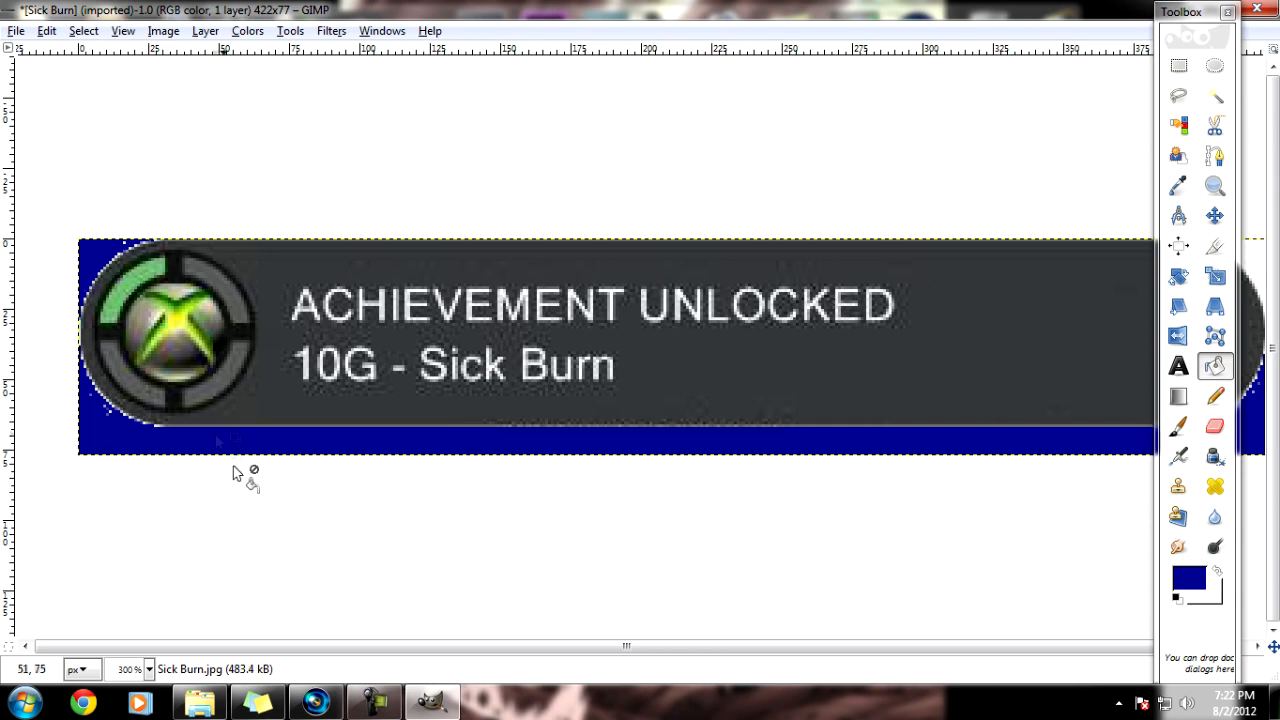
left_click(1256, 270)
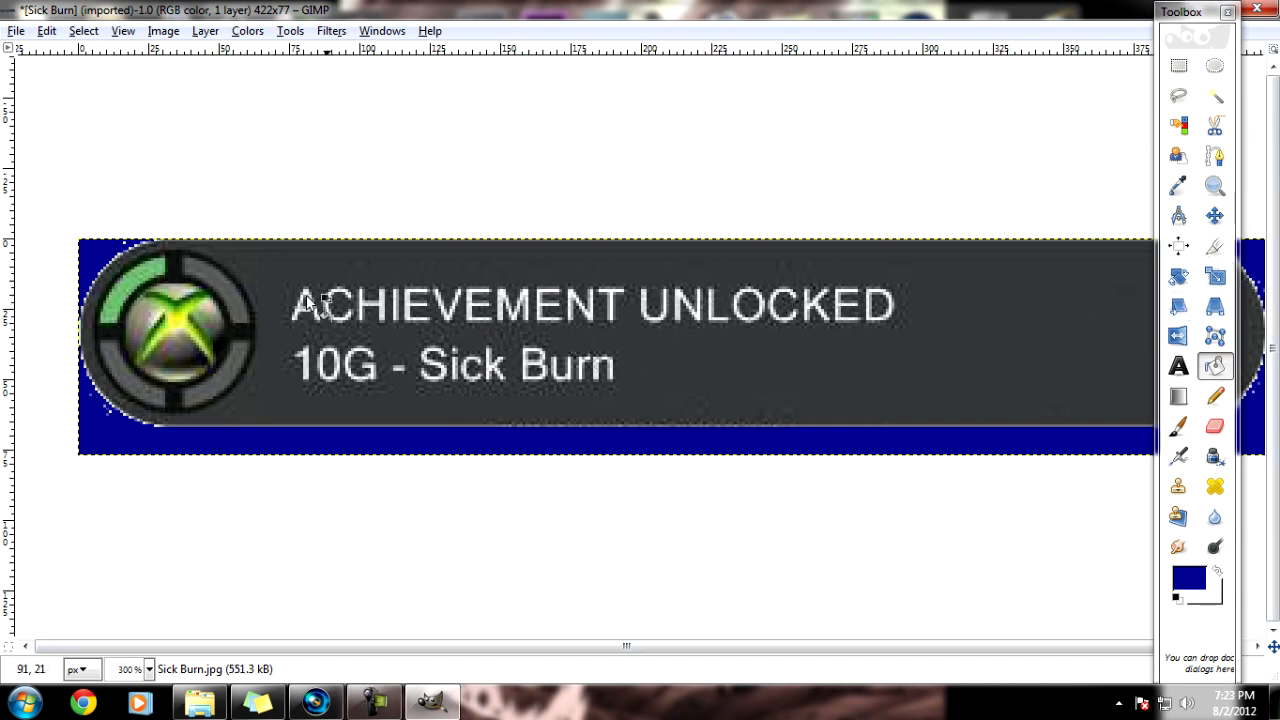
left_click(1217, 398)
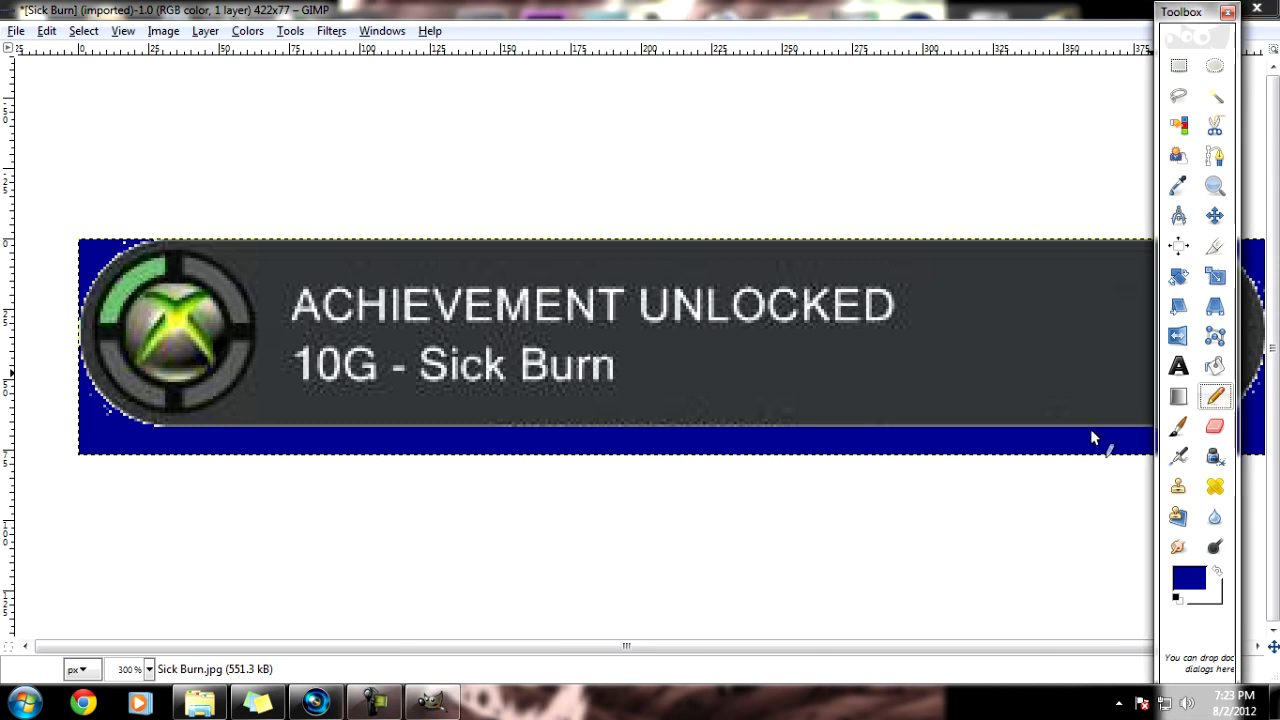
left_click(103, 437)
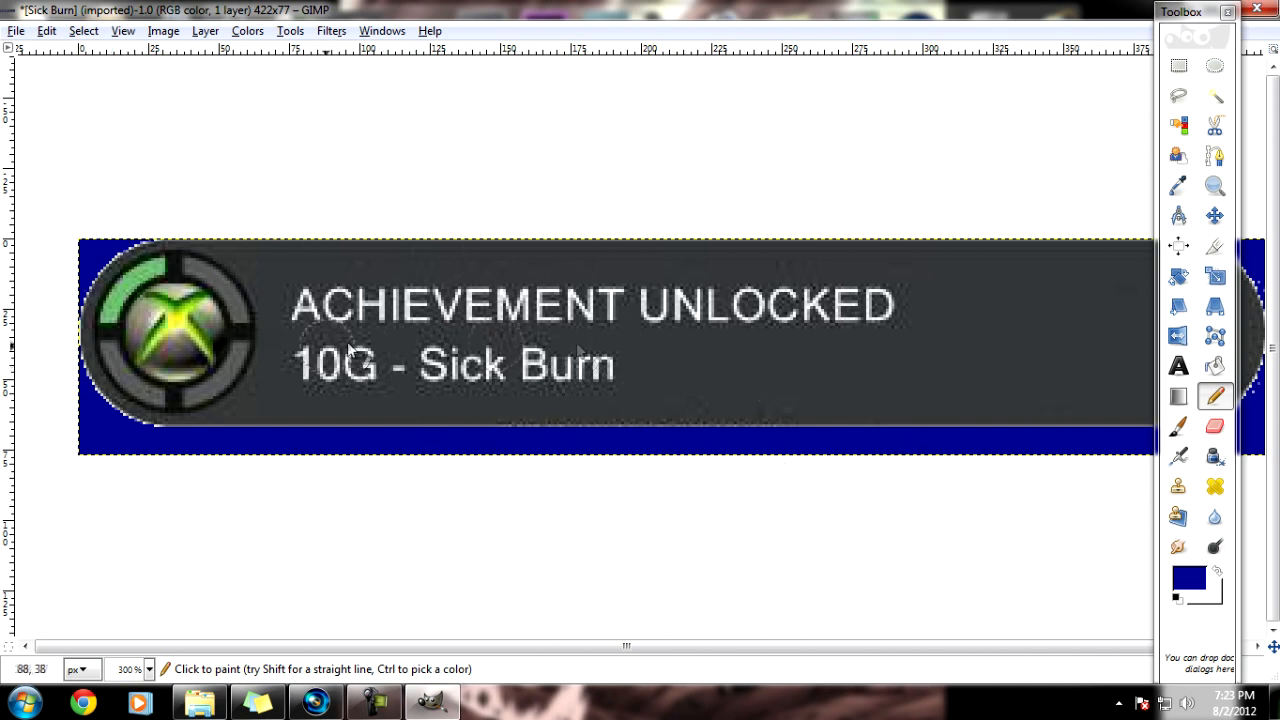
Export the banner over the existing Sick Burn.jpg in the Achivments folder at maximum JPEG quality, and close the image without saving
left_click(16, 31)
left_click(60, 282)
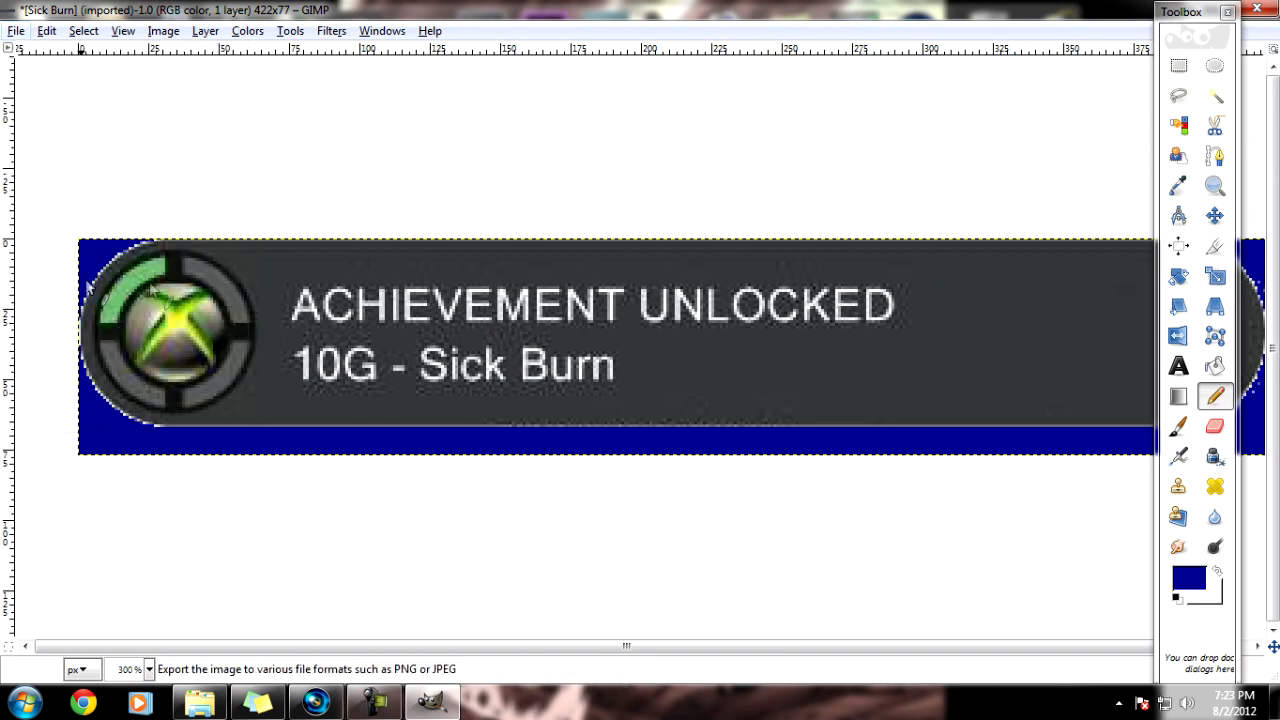
left_click(700, 567)
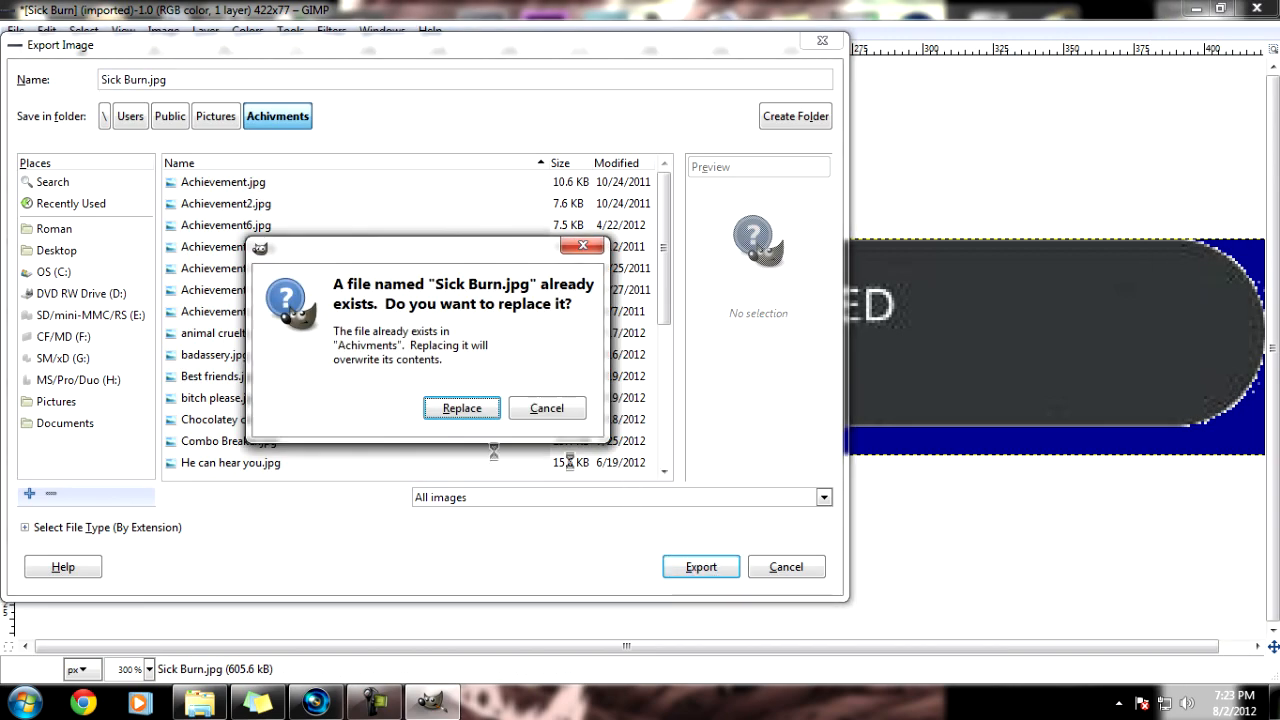
left_click(461, 408)
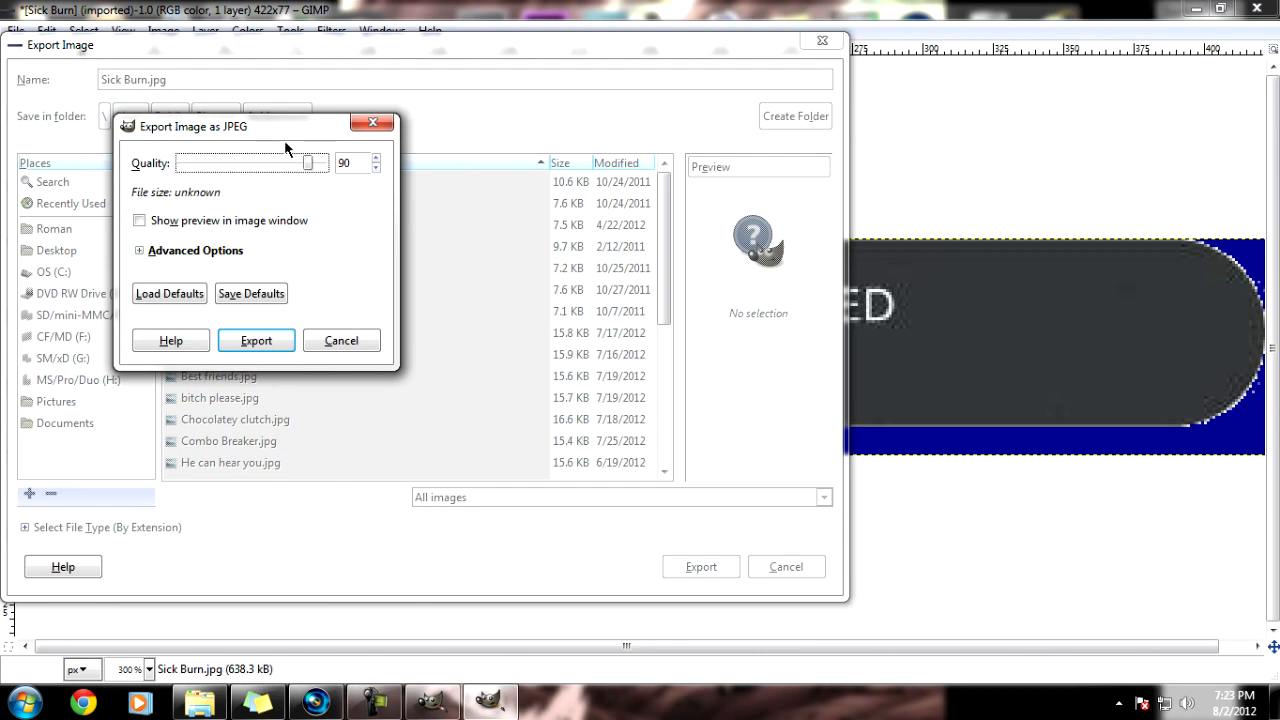
left_click_drag(314, 165, 330, 165)
left_click(256, 340)
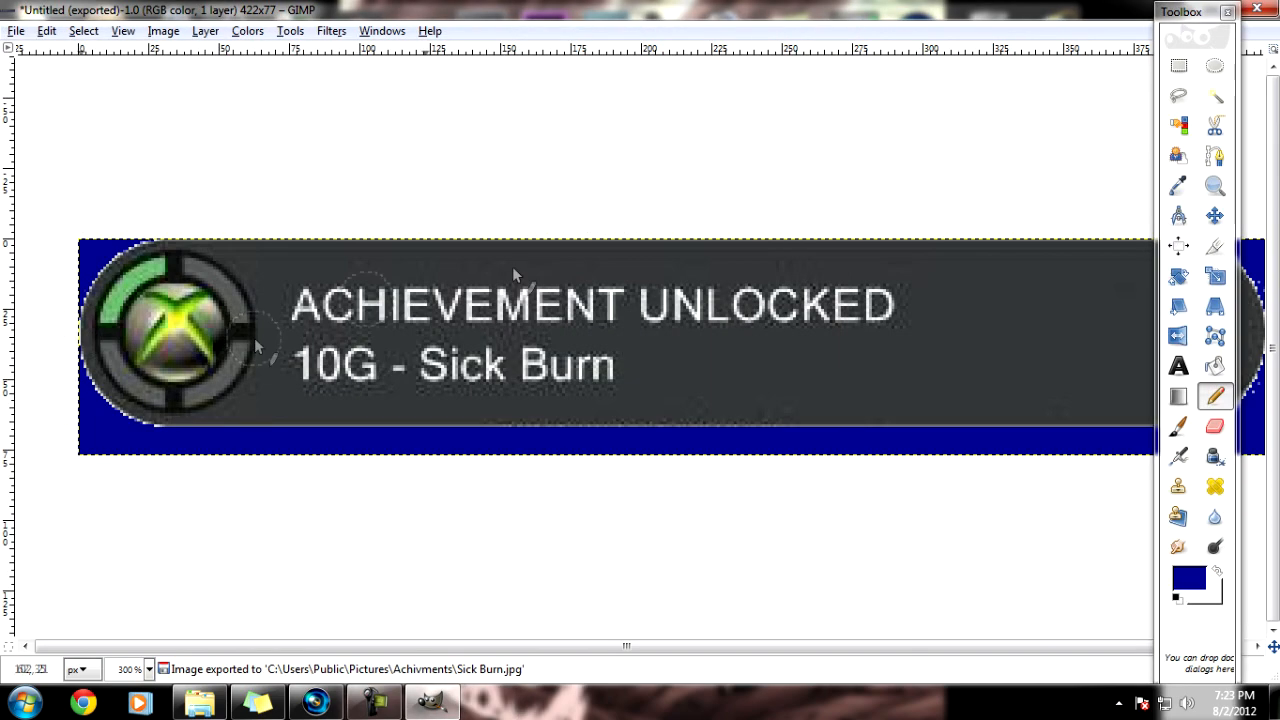
left_click(1257, 8)
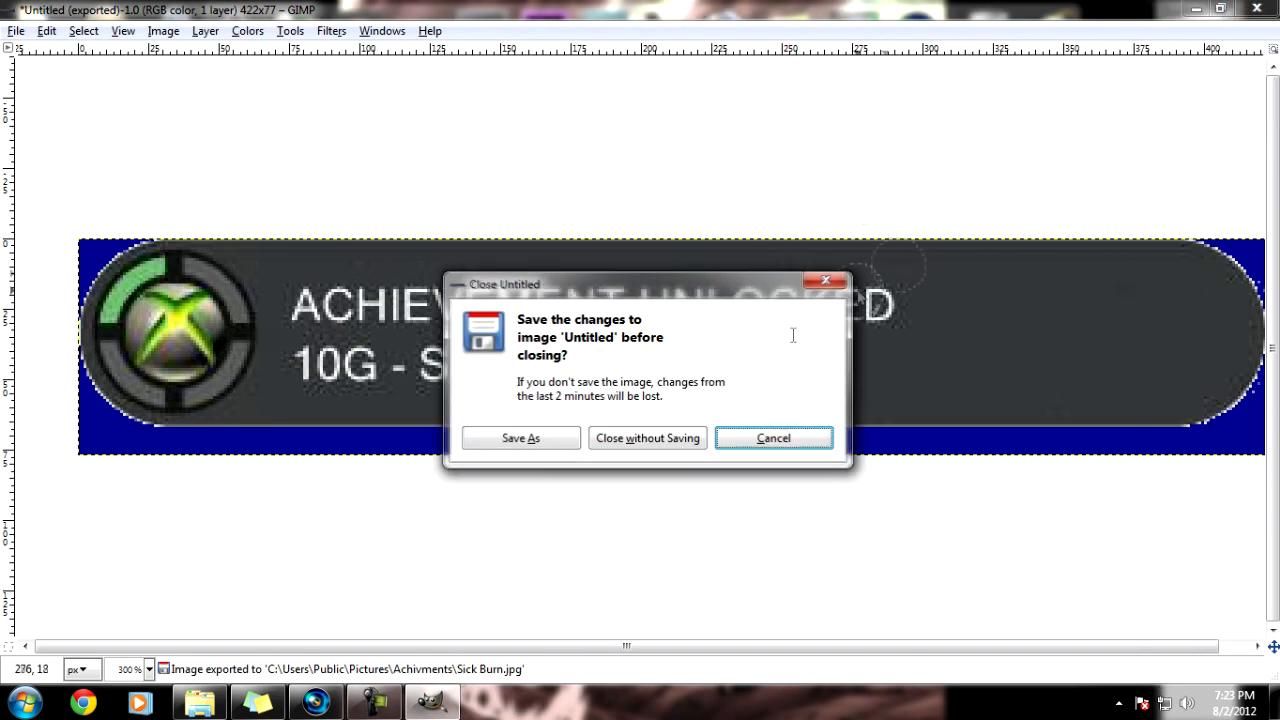
left_click(651, 437)
left_click(903, 10)
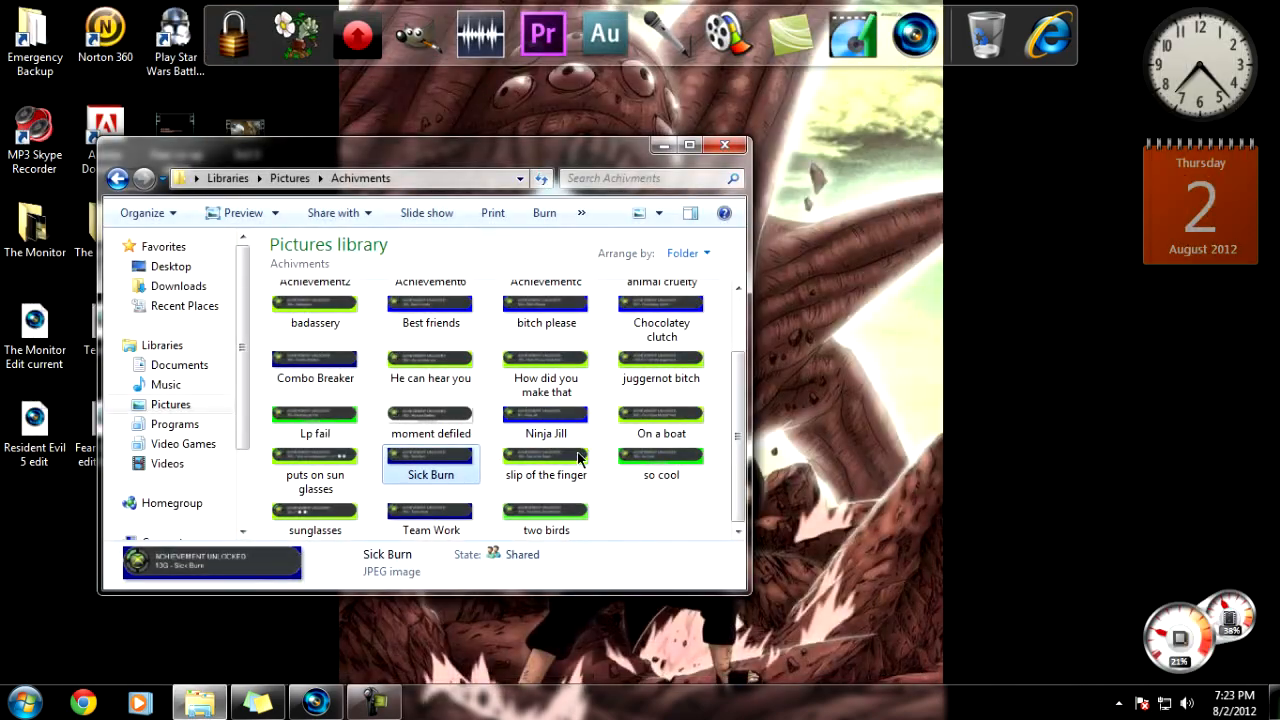
Switch to Vegas Pro and place the Sick Burn image from the Achivments folder on track 2 at 00:03:57;11
left_click(318, 703)
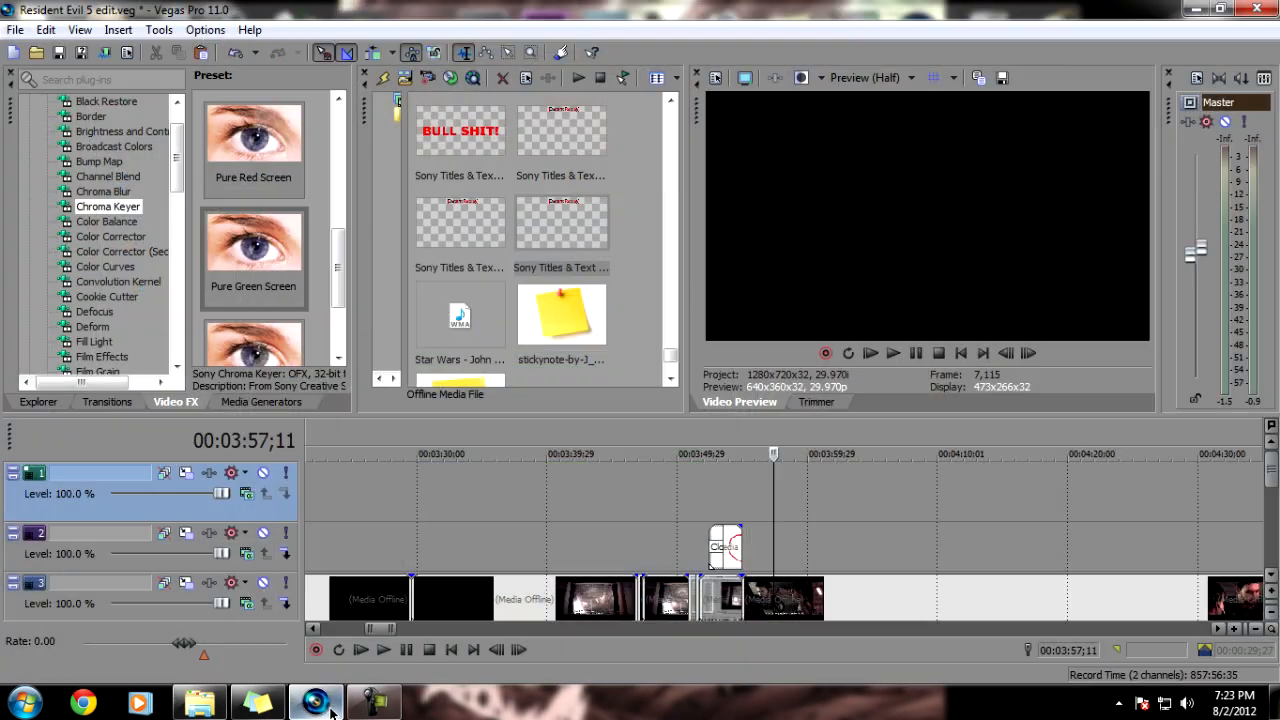
left_click(199, 703)
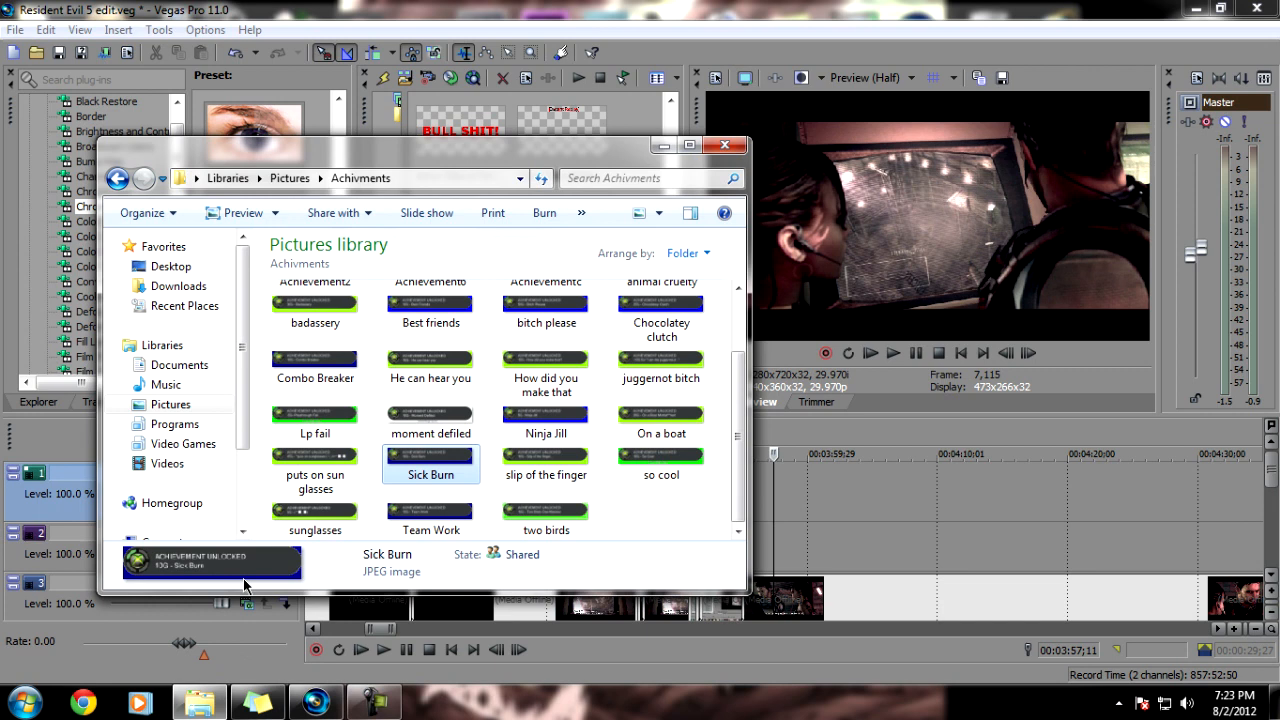
mouse_move(430, 462)
left_mouse_down()
mouse_move(755, 490)
mouse_move(785, 548)
left_mouse_up()
left_click(724, 146)
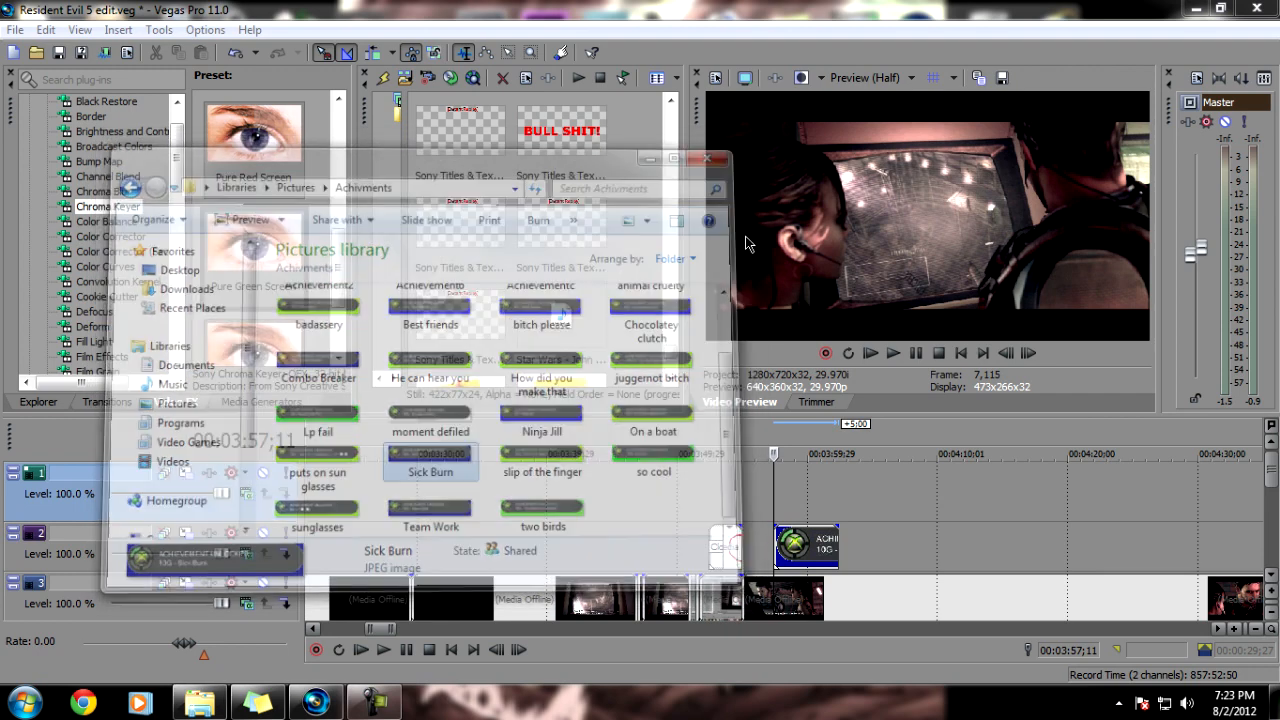
Turn off Maintain aspect ratio in the Sick Burn event's properties
left_click(797, 548)
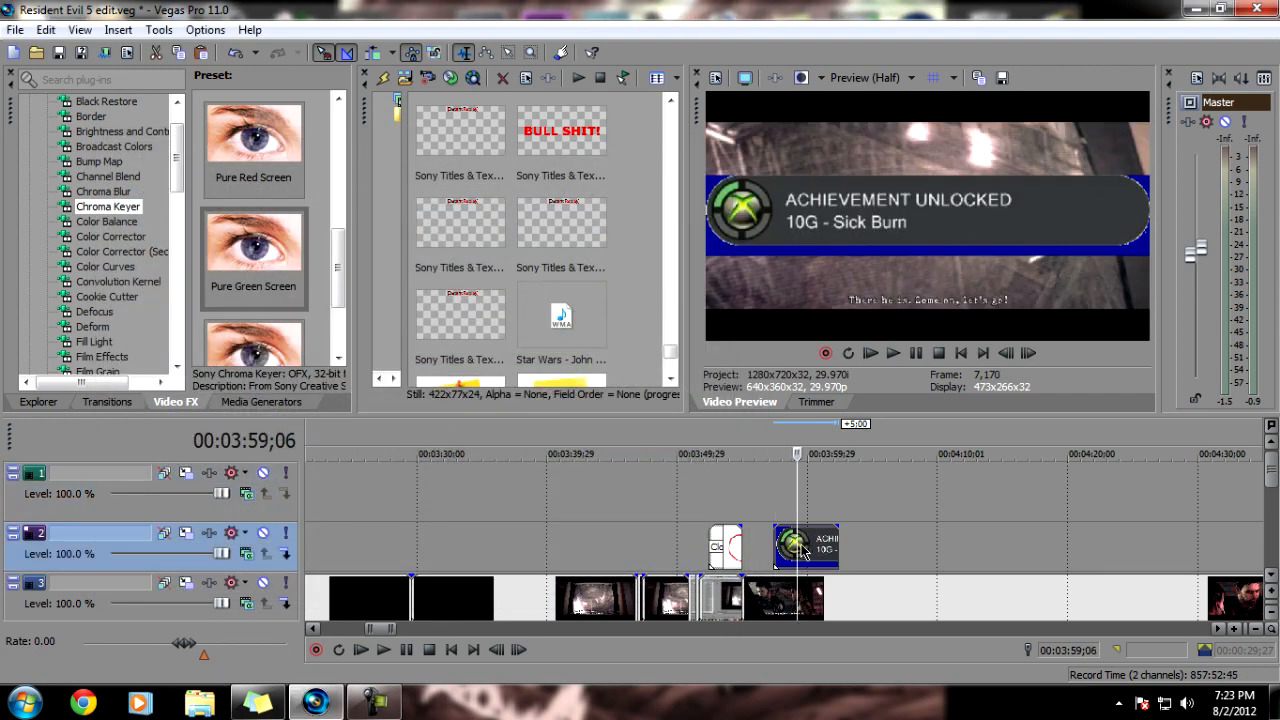
right_click(800, 548)
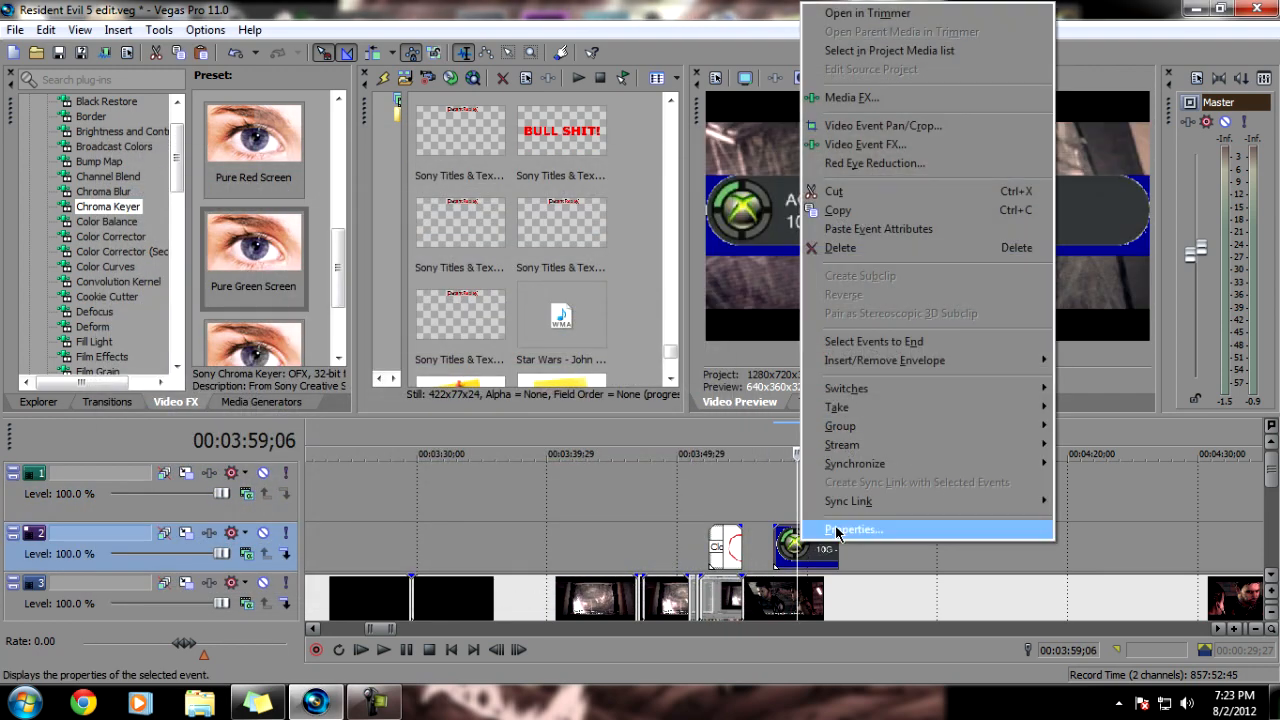
left_click(837, 532)
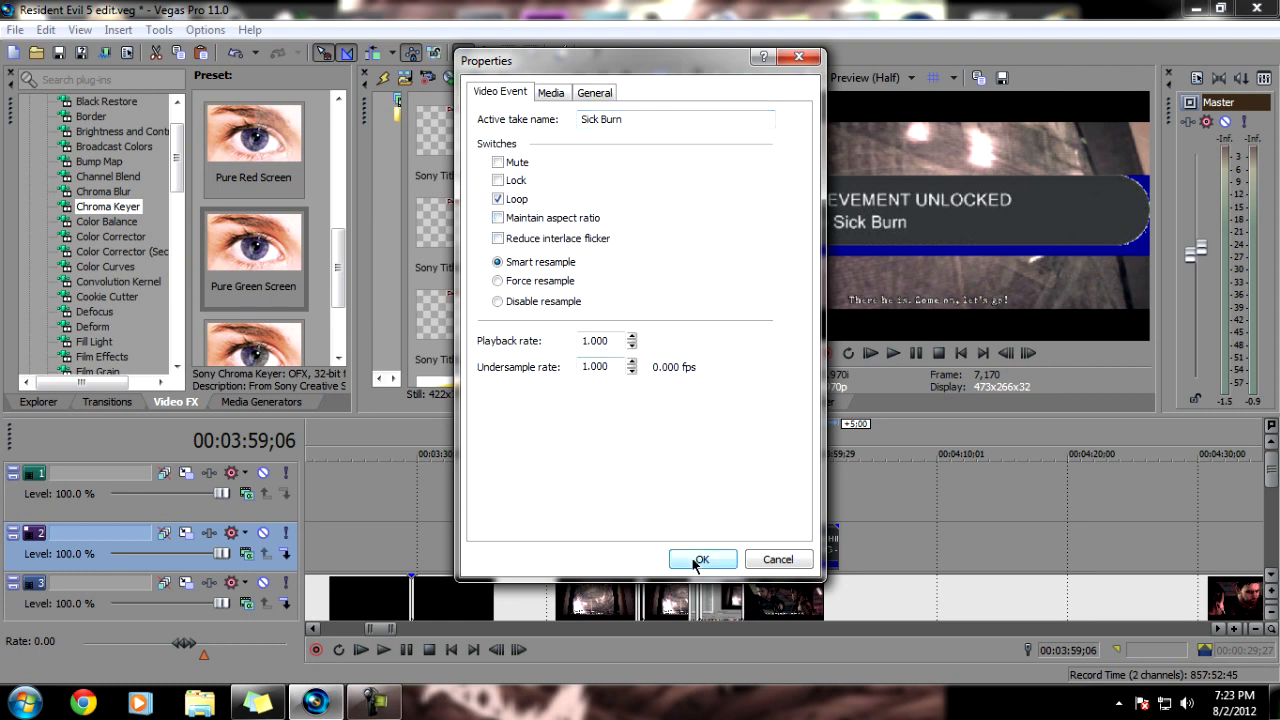
left_click(700, 560)
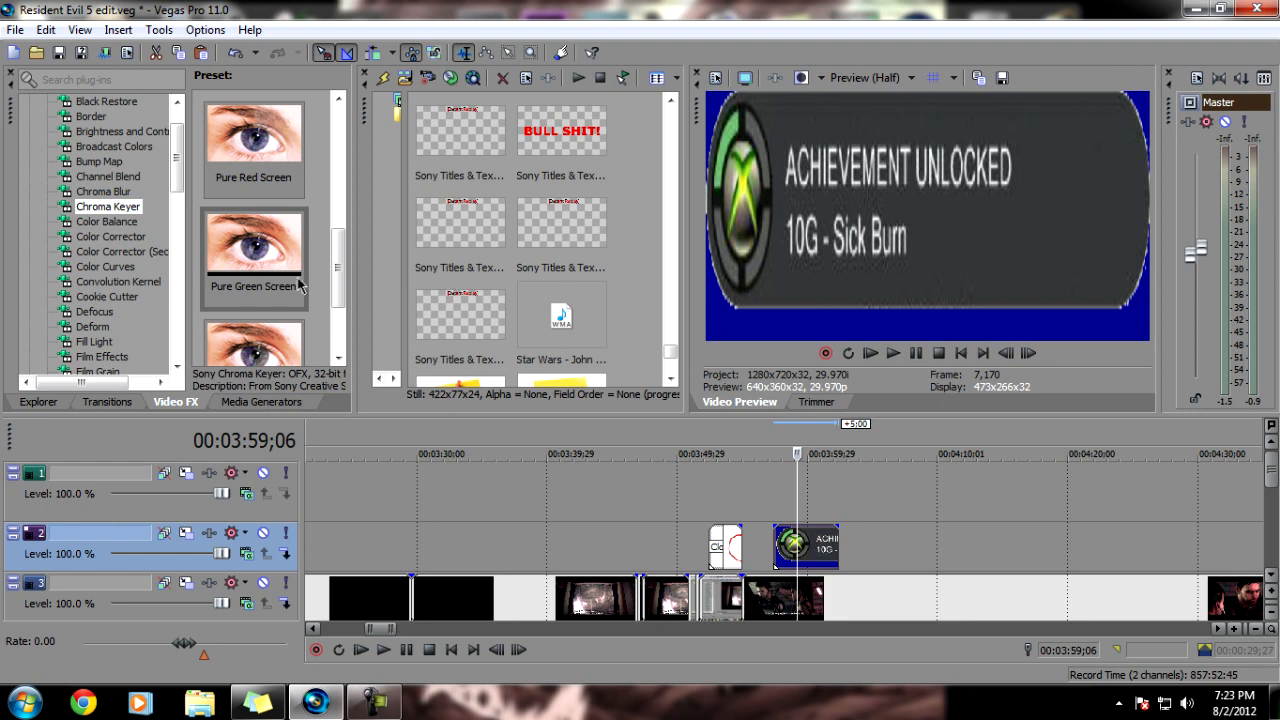
Apply the Chroma Keyer's Pure Green Screen preset to the Sick Burn event and sample the banner's dark blue background as the key color
left_click_drag(334, 275, 806, 545)
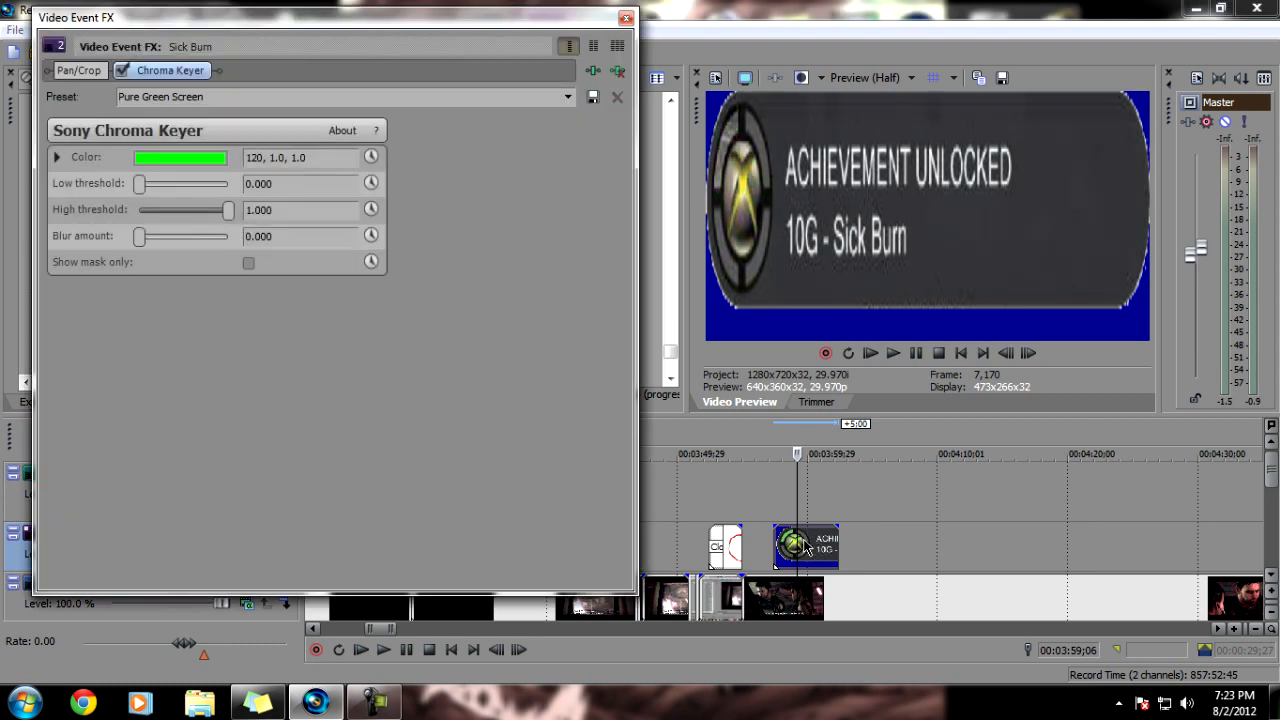
left_click(198, 160)
left_click(190, 184)
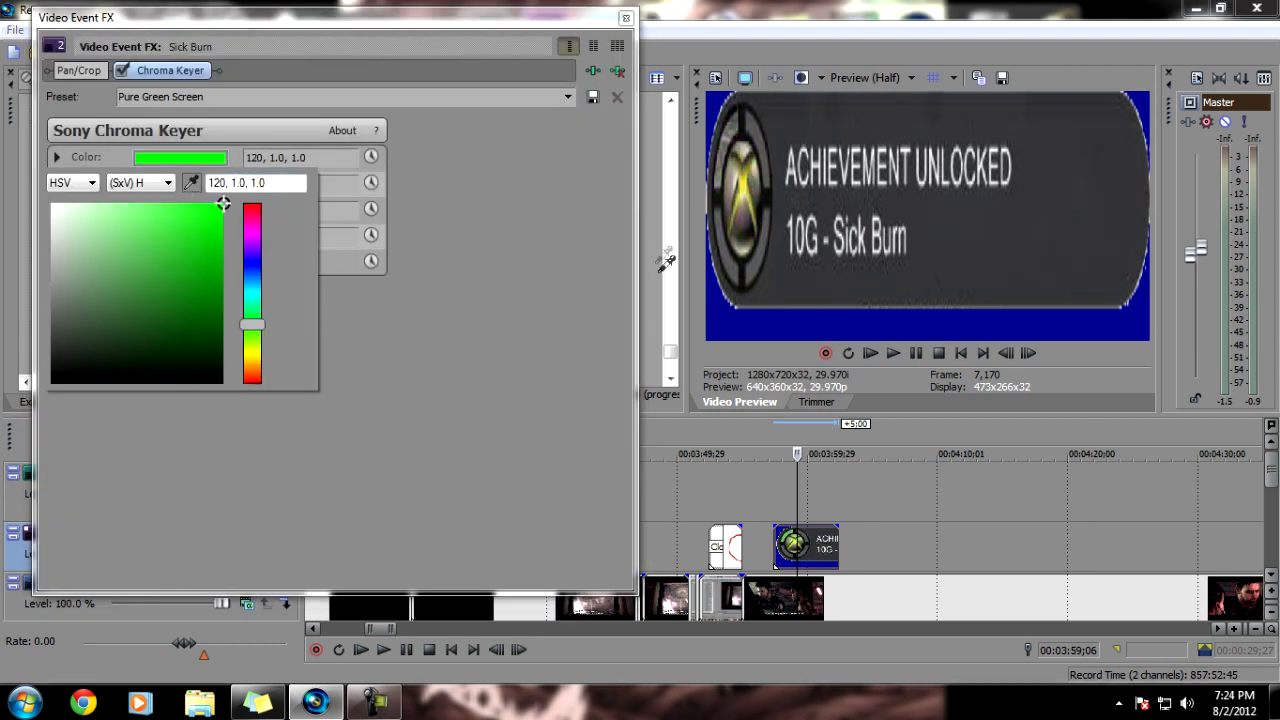
left_click(755, 320)
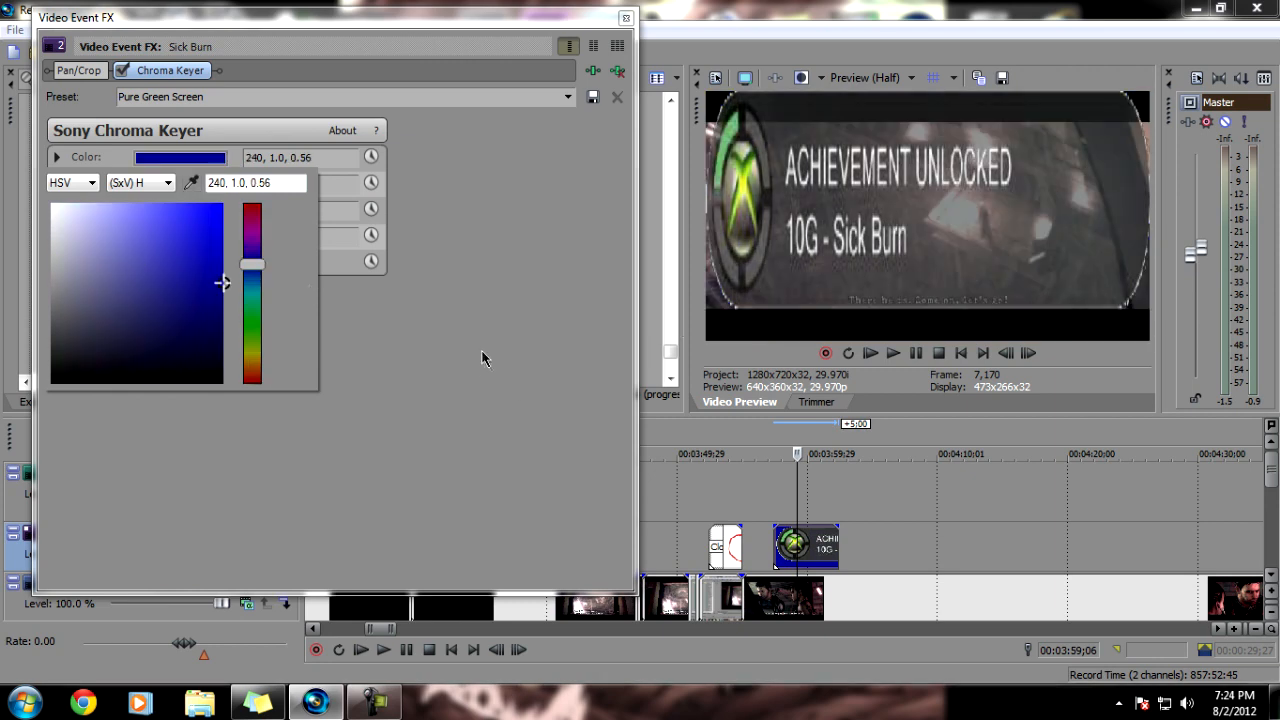
left_click(481, 351)
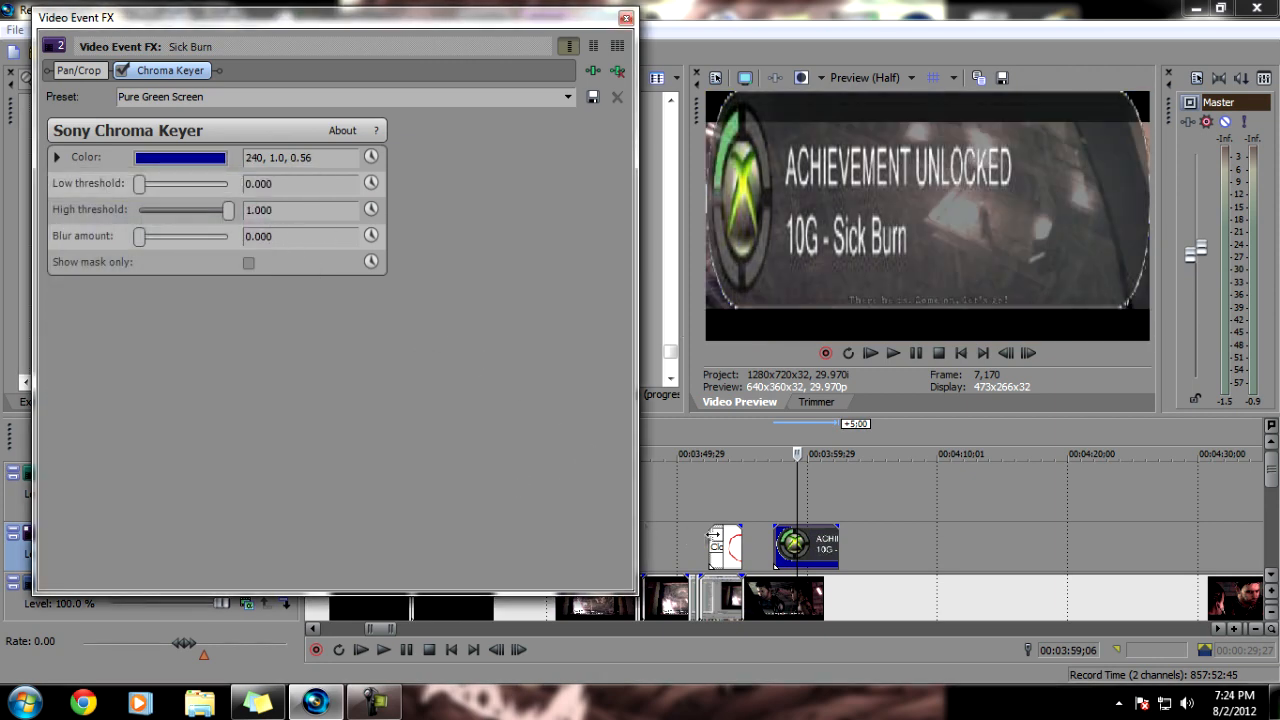
Set the Chroma Keyer's low threshold to about 0.326, high threshold to about 0.368 and blur amount to about 0.032
left_click_drag(227, 214, 187, 212)
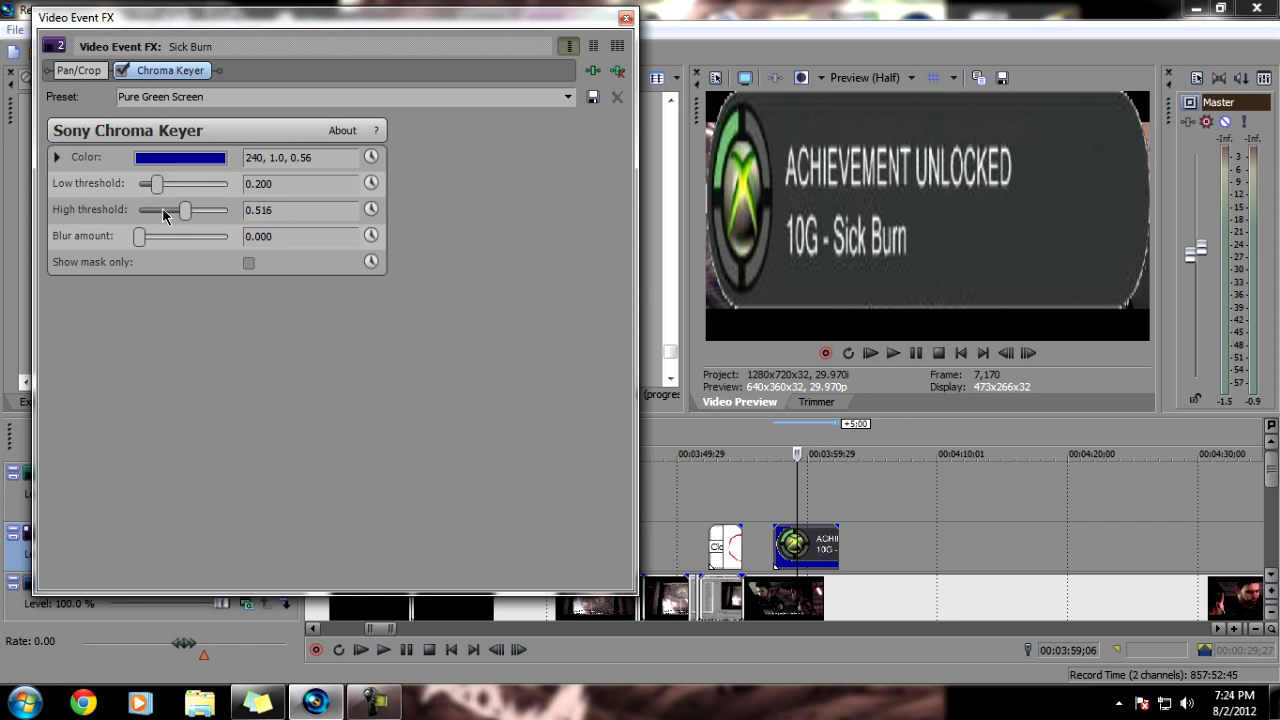
left_click_drag(142, 244, 179, 220)
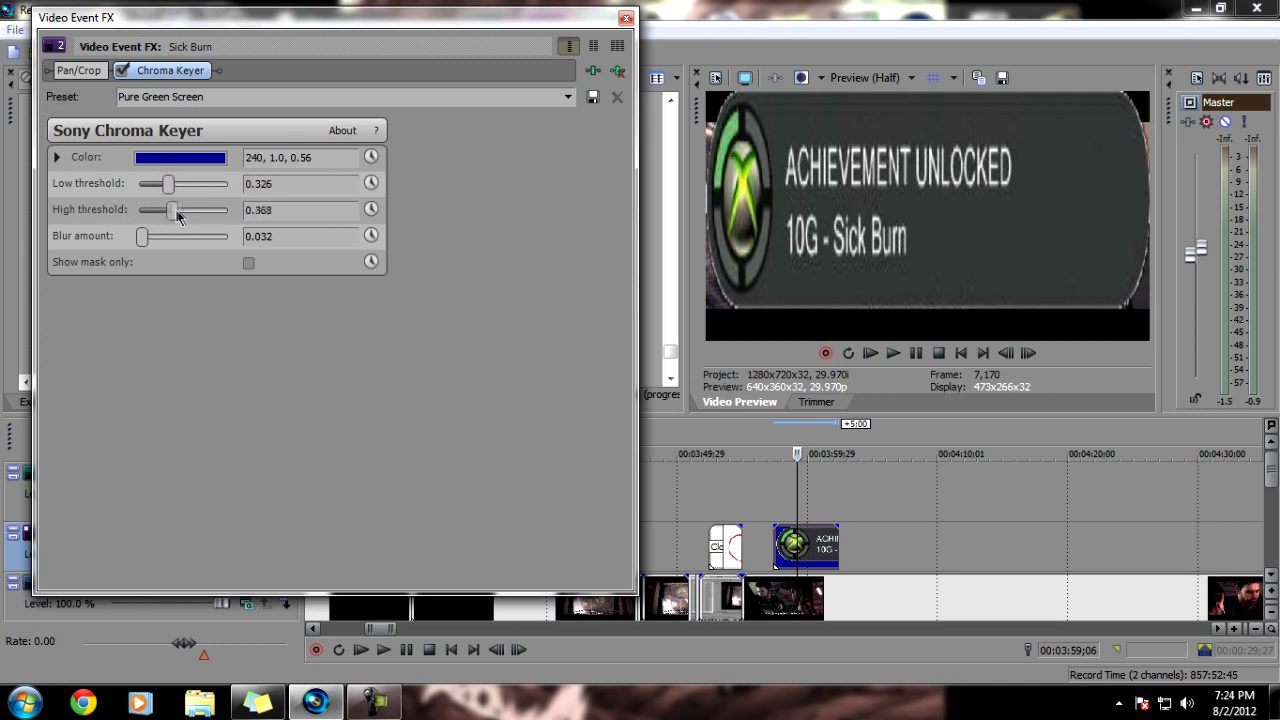
left_click(623, 20)
In the Sick Burn event's Pan/Crop, make the crop frame about 481.9 high with Y center about -163.9, lowering the banner to the frame's bottom
right_click(808, 545)
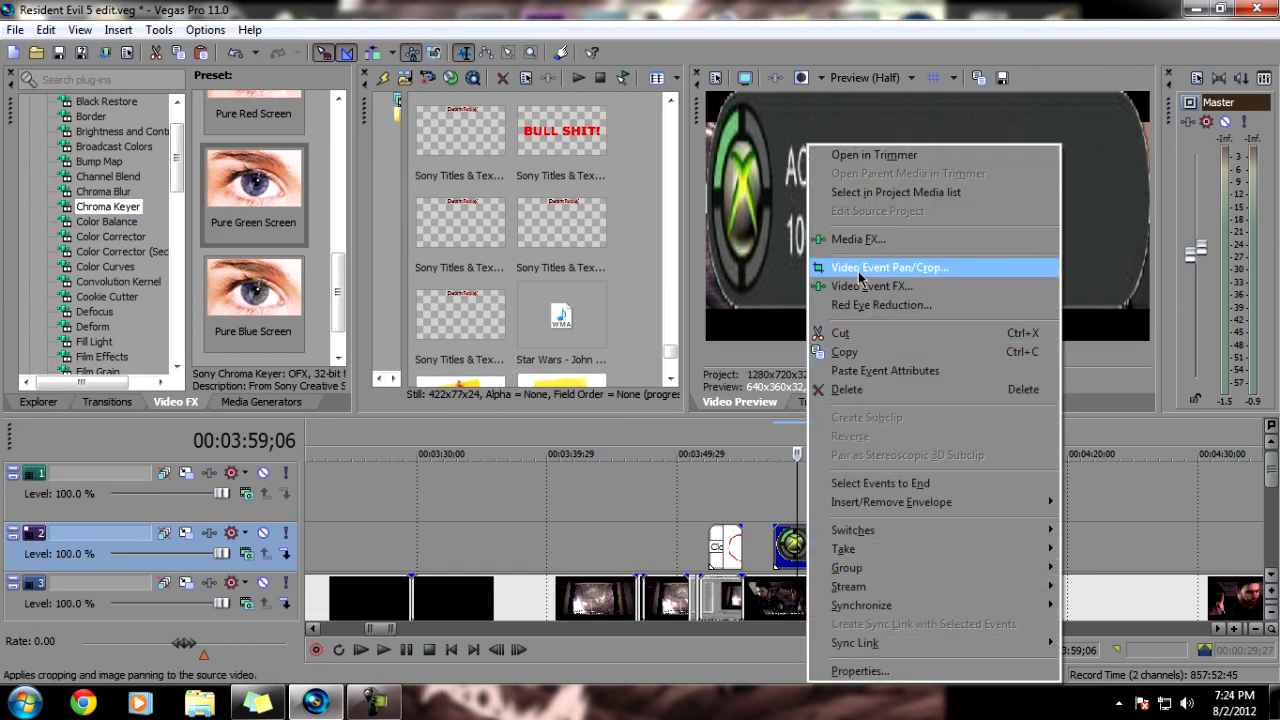
left_click(857, 267)
scroll(458, 302, "down", 3)
left_click_drag(463, 293, 457, 175)
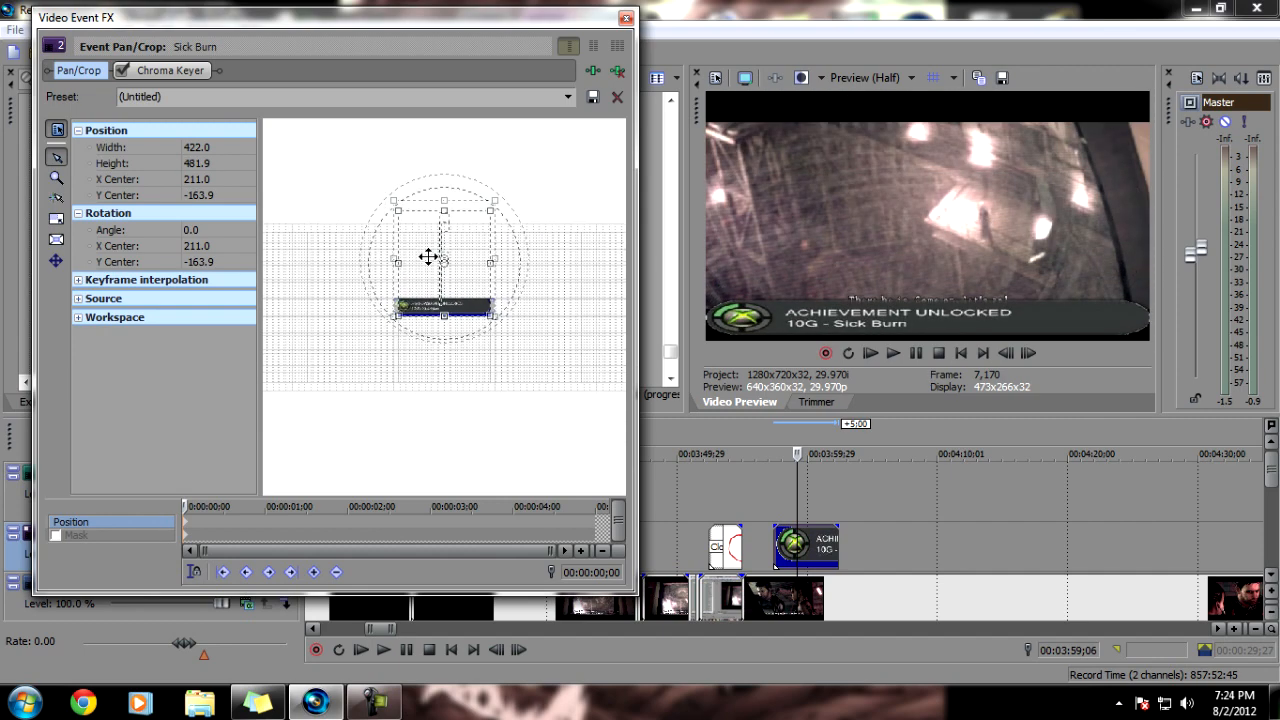
Widen the crop frame on both sides to about 894.5 so the banner becomes narrower in the video
left_click_drag(394, 258, 387, 261)
left_click_drag(482, 272, 519, 261)
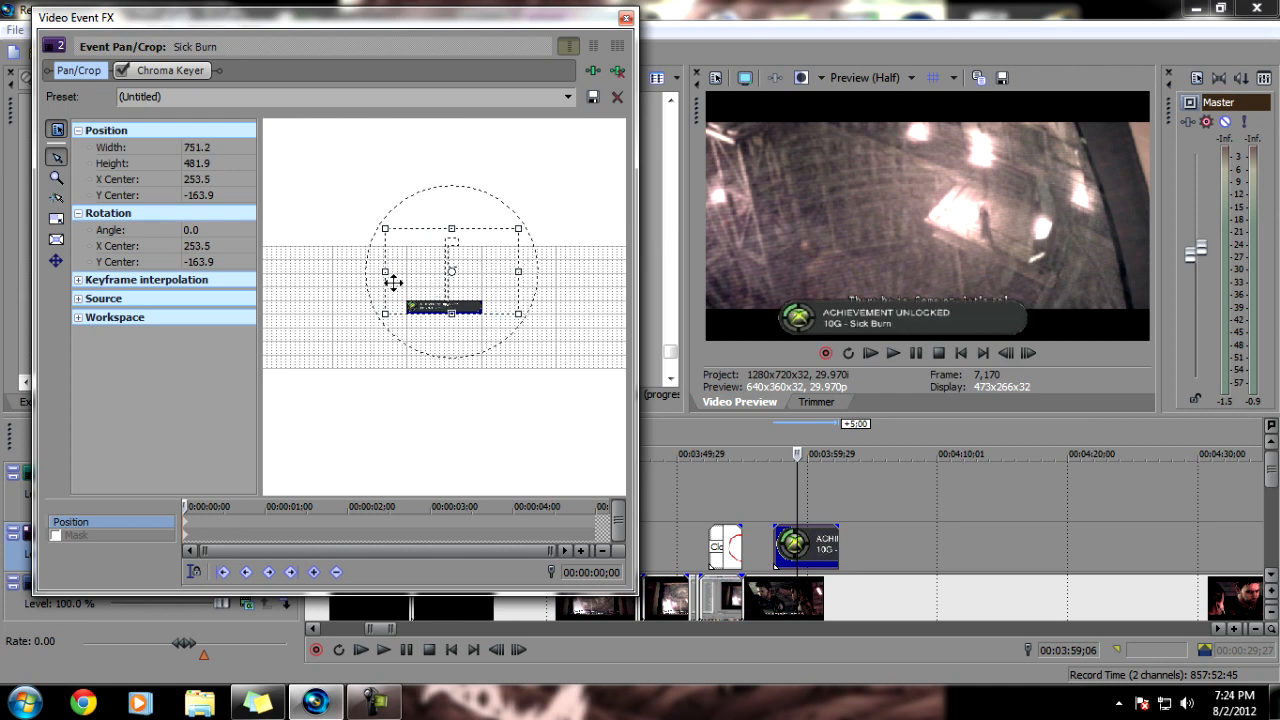
left_click_drag(389, 283, 374, 284)
left_click_drag(523, 288, 535, 283)
Using the preview grid as a guide, adjust the crop frame's sides to an X center of about 197.7 to reposition the banner horizontally
left_click(935, 80)
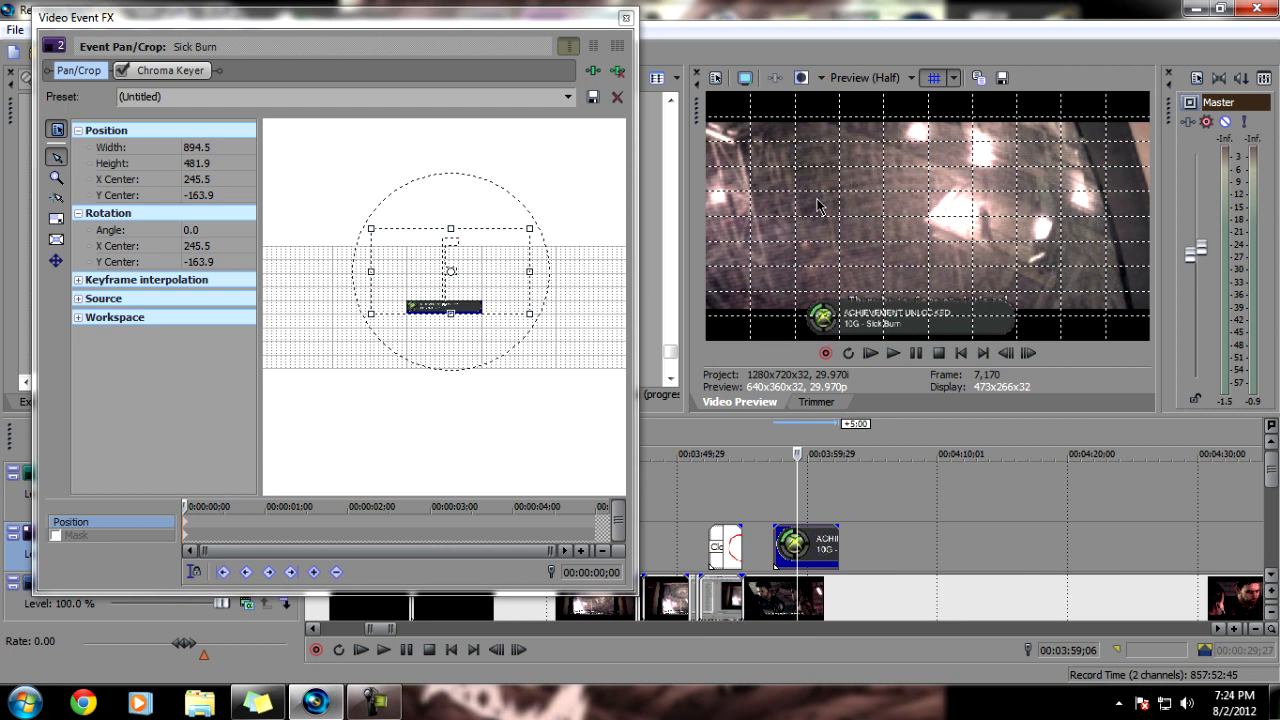
left_click_drag(370, 285, 353, 283)
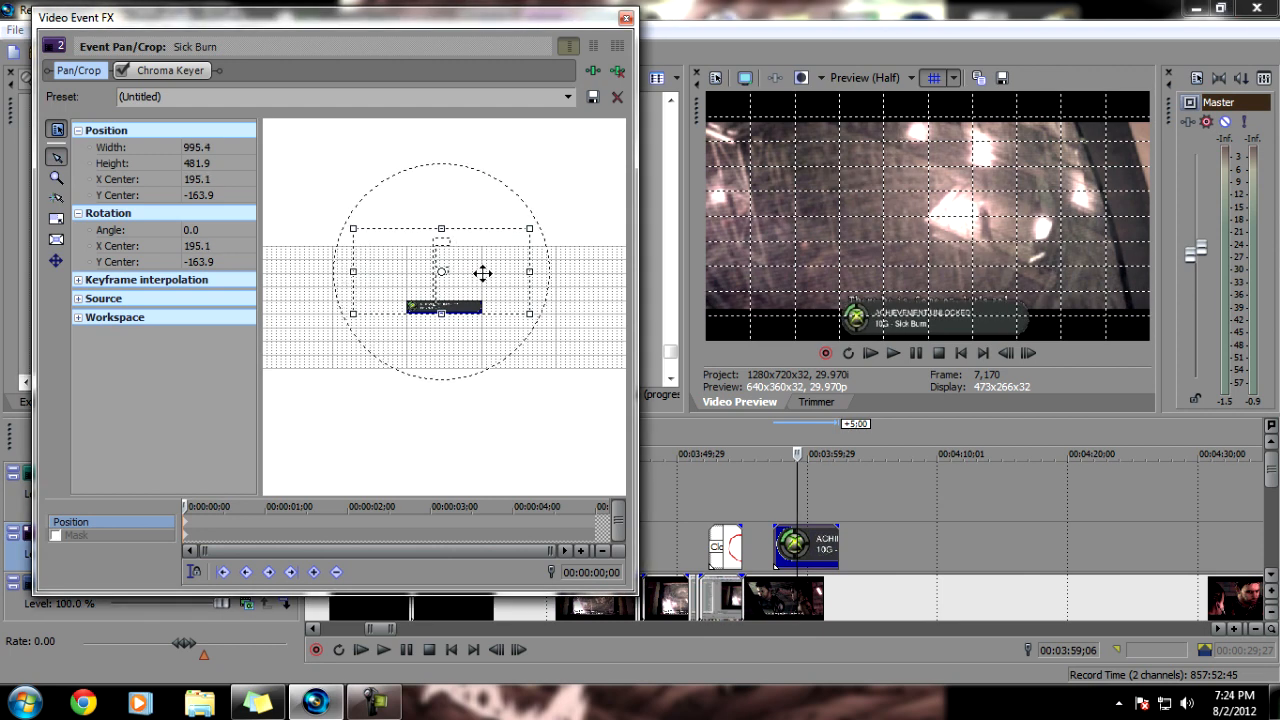
left_click_drag(527, 284, 517, 284)
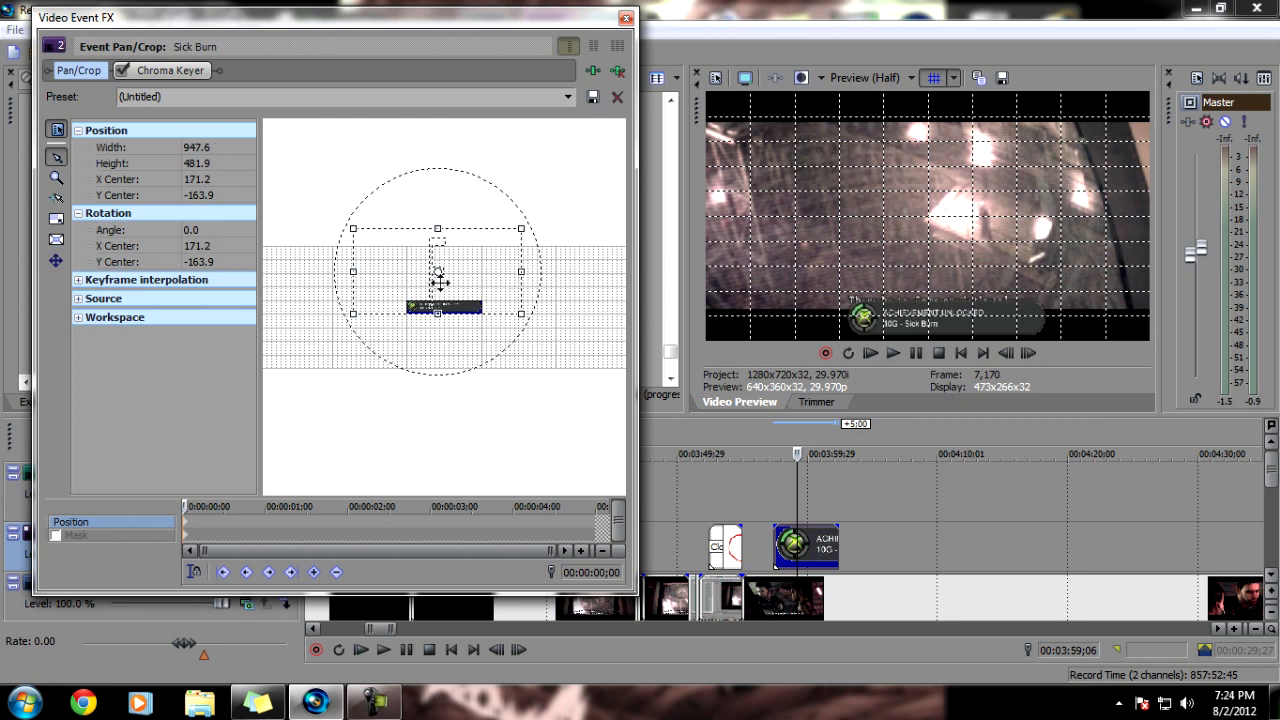
left_click_drag(357, 282, 367, 279)
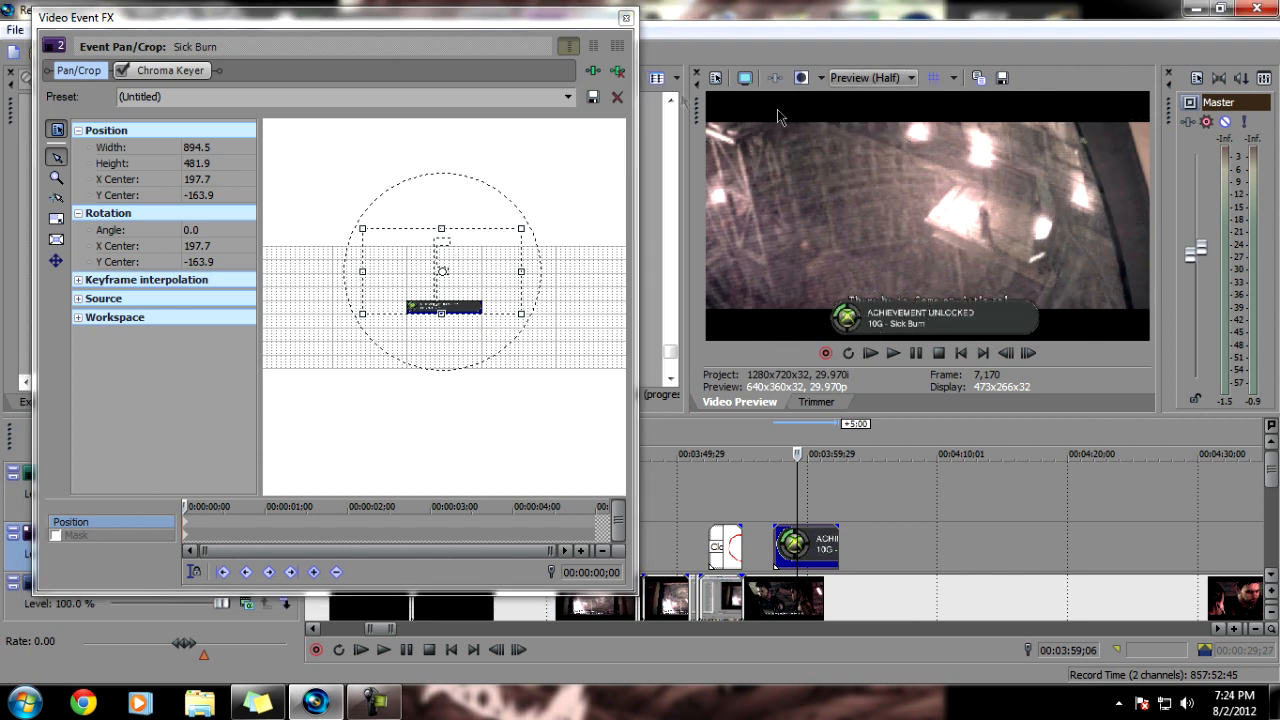
Close the banner's Pan/Crop settings and play the video from just before the banner's start to check it
left_click(625, 18)
left_click(773, 546)
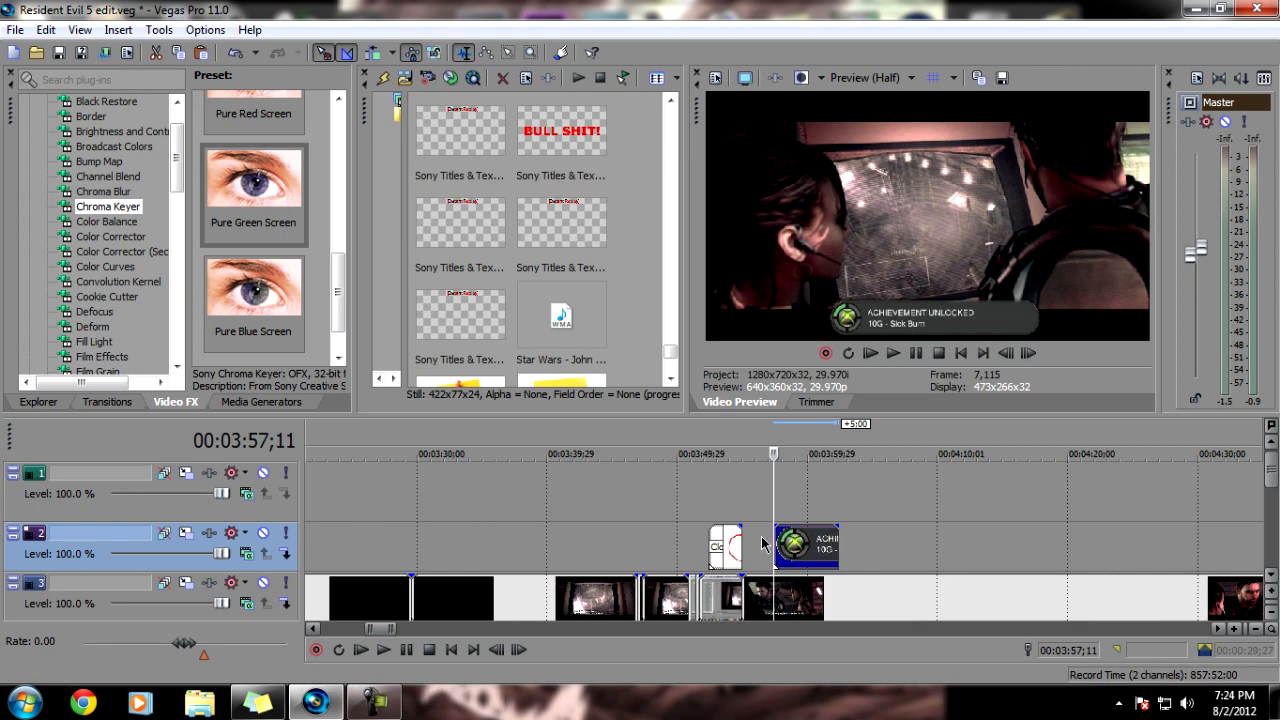
left_click(763, 543)
key("space")
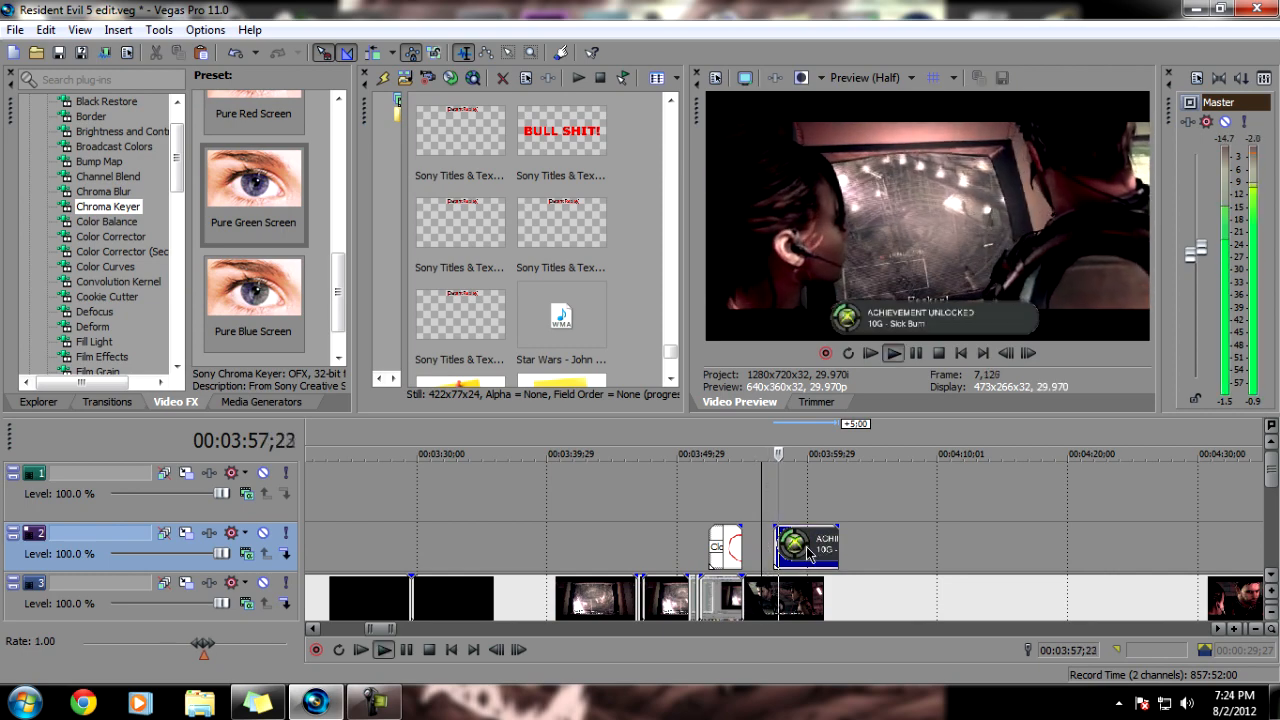
key("space")
Place the "achevment bleeb" sound on audio track 6, aligned with the banner's start at 00:03:57;11, and play that passage
left_click(775, 546)
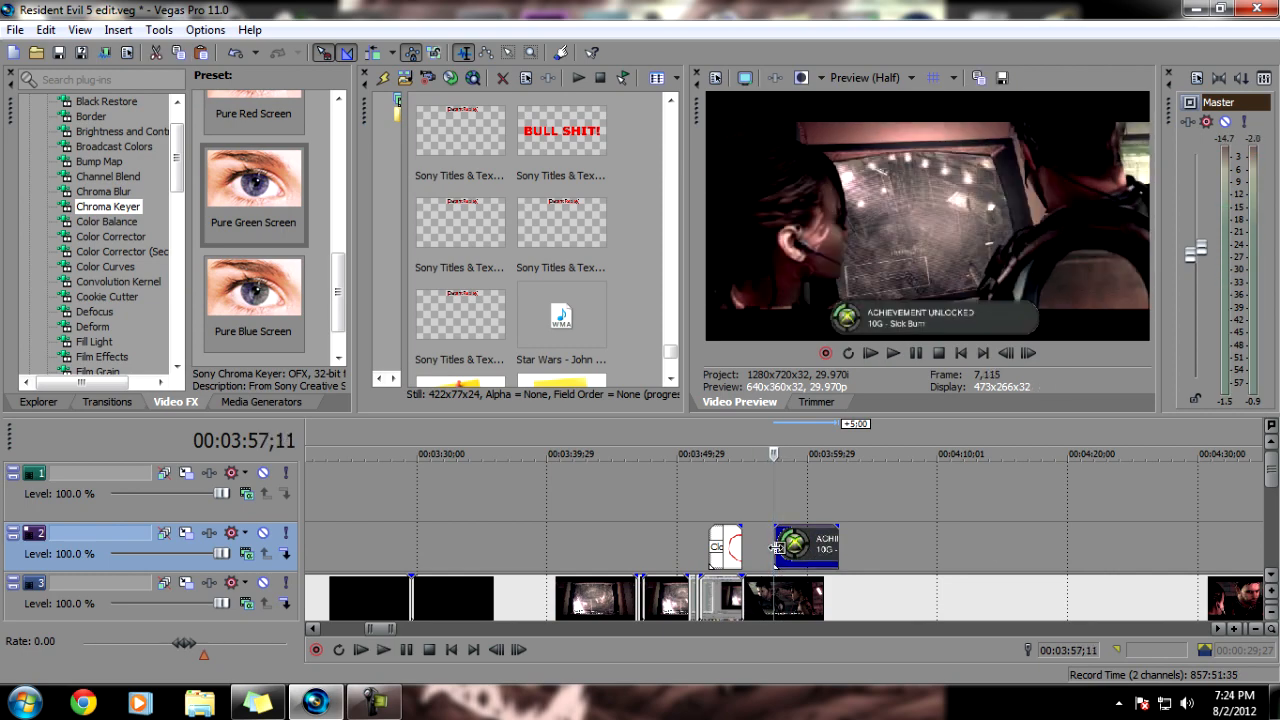
scroll(1217, 540, "down", 2)
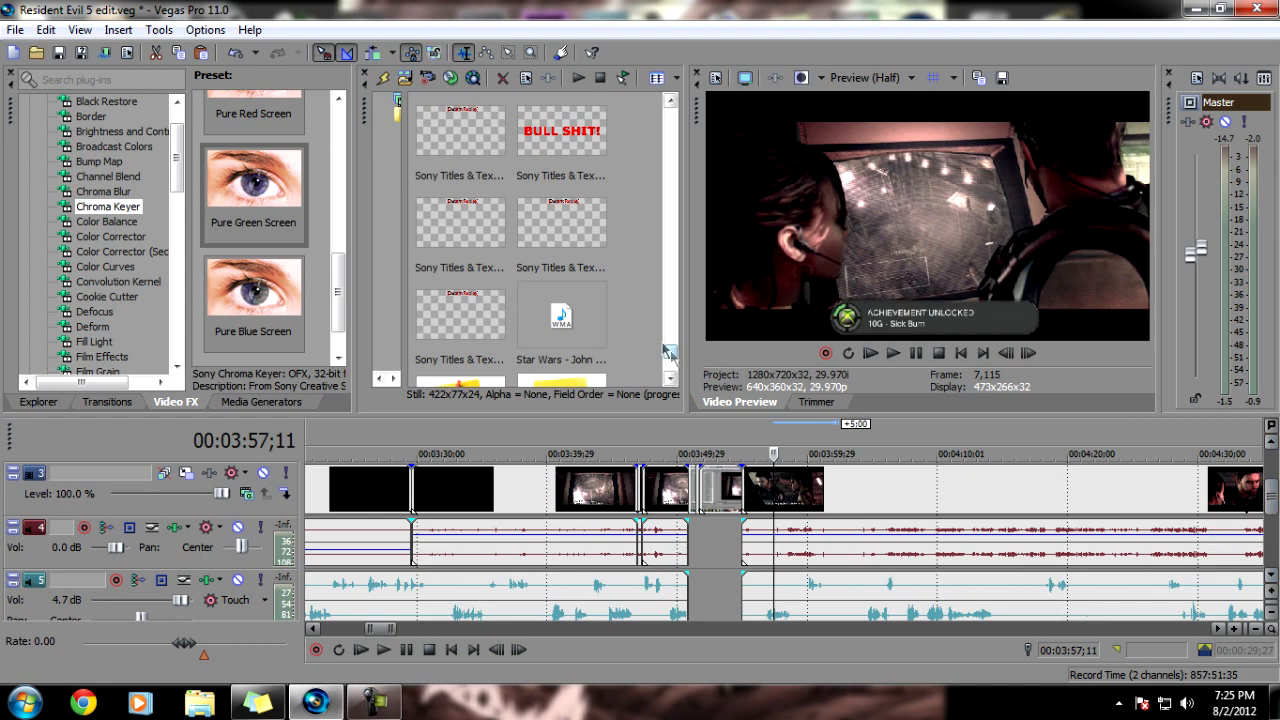
left_click_drag(672, 357, 688, 117)
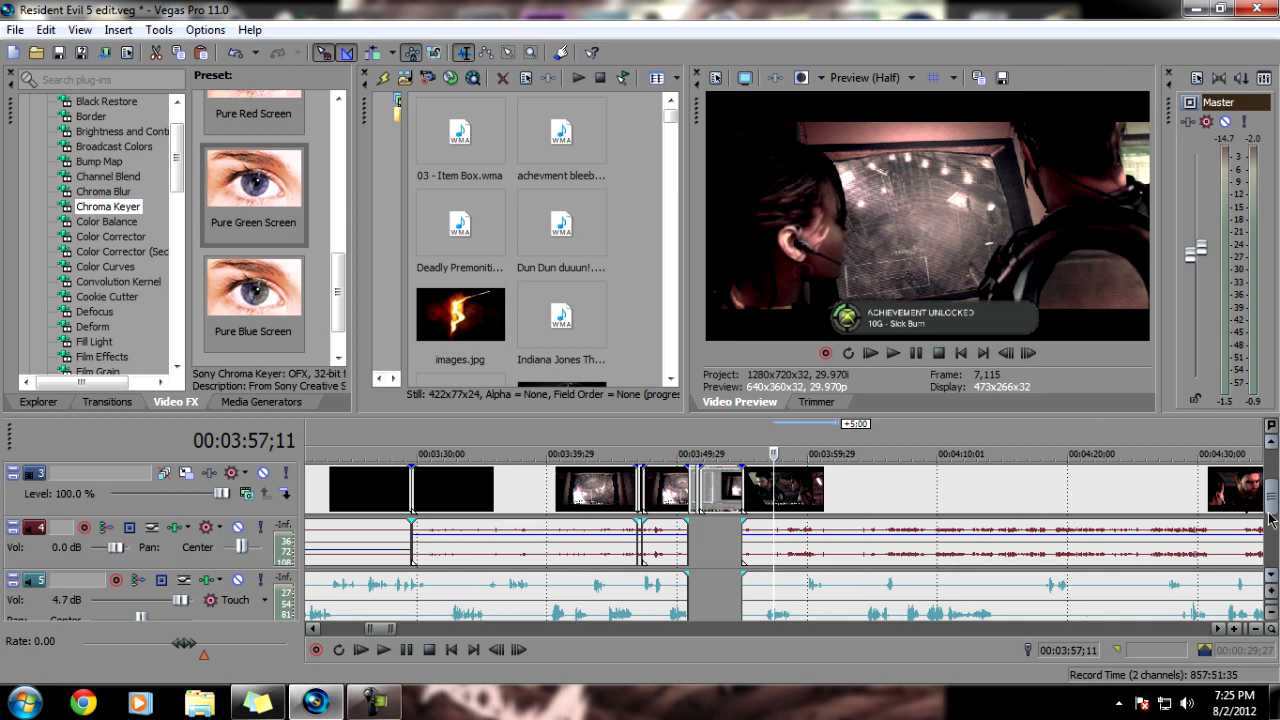
scroll(1273, 503, "down", 2)
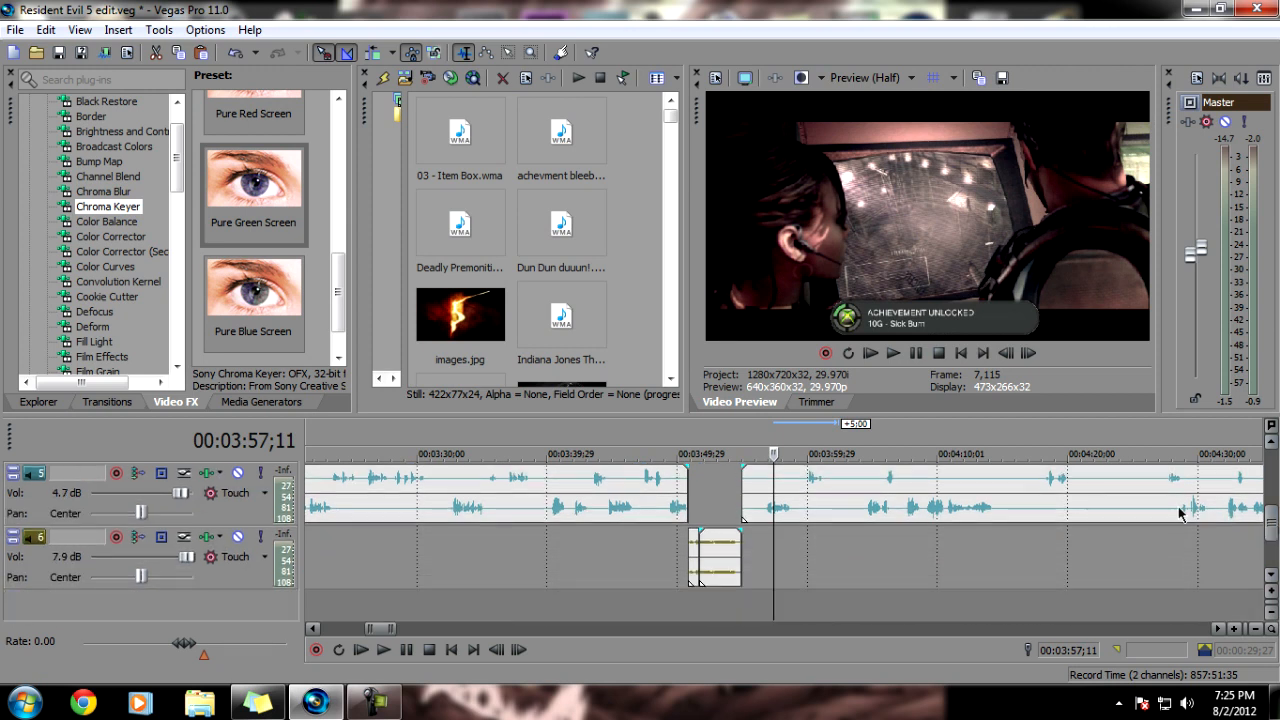
left_click_drag(570, 152, 806, 553)
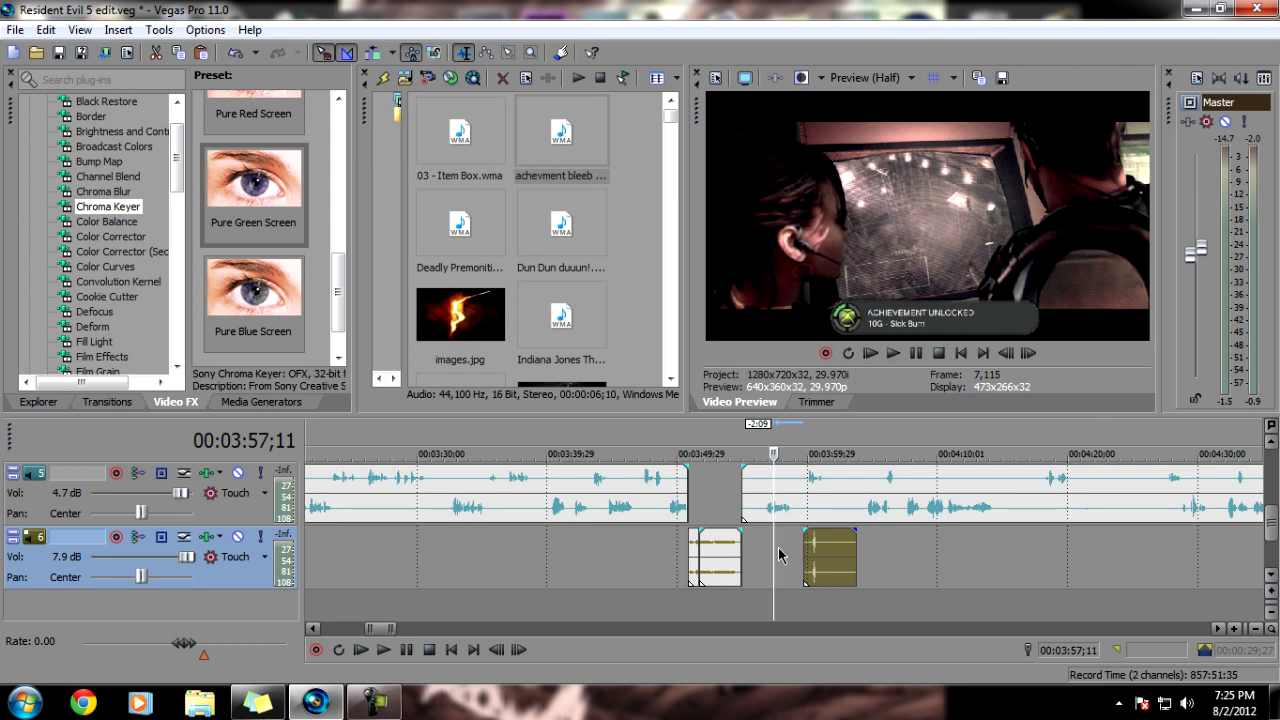
mouse_move(818, 553)
left_mouse_down()
mouse_move(792, 550)
mouse_move(802, 562)
left_mouse_up()
scroll(790, 549, "up", 2)
key("space")
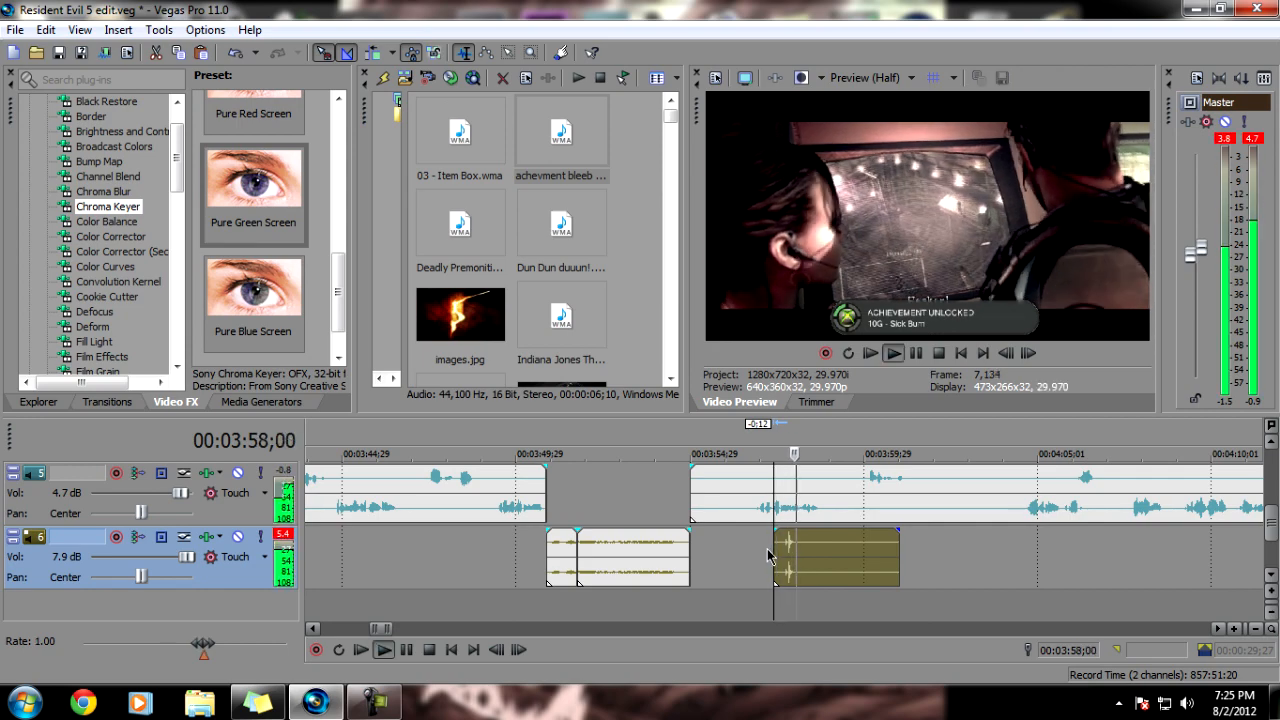
key("space")
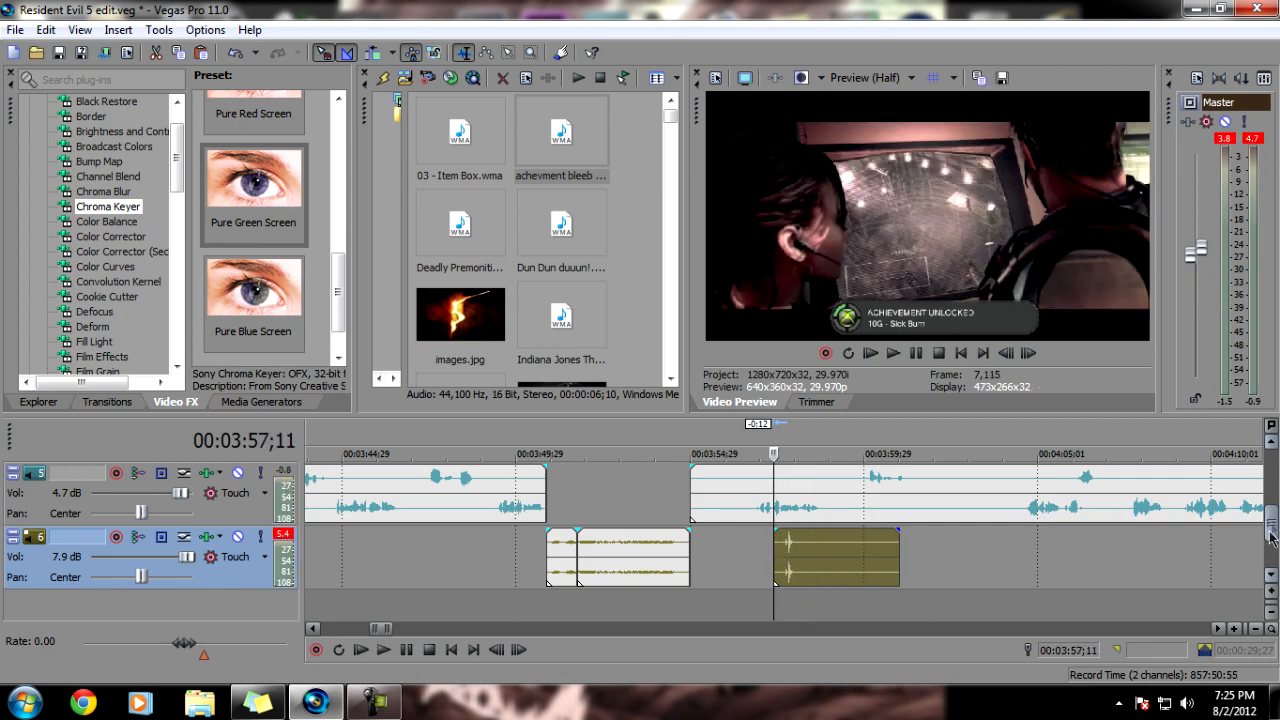
Add a short fade-in and a short fade-out to the Sick Burn banner event
left_click_drag(1271, 534, 1271, 497)
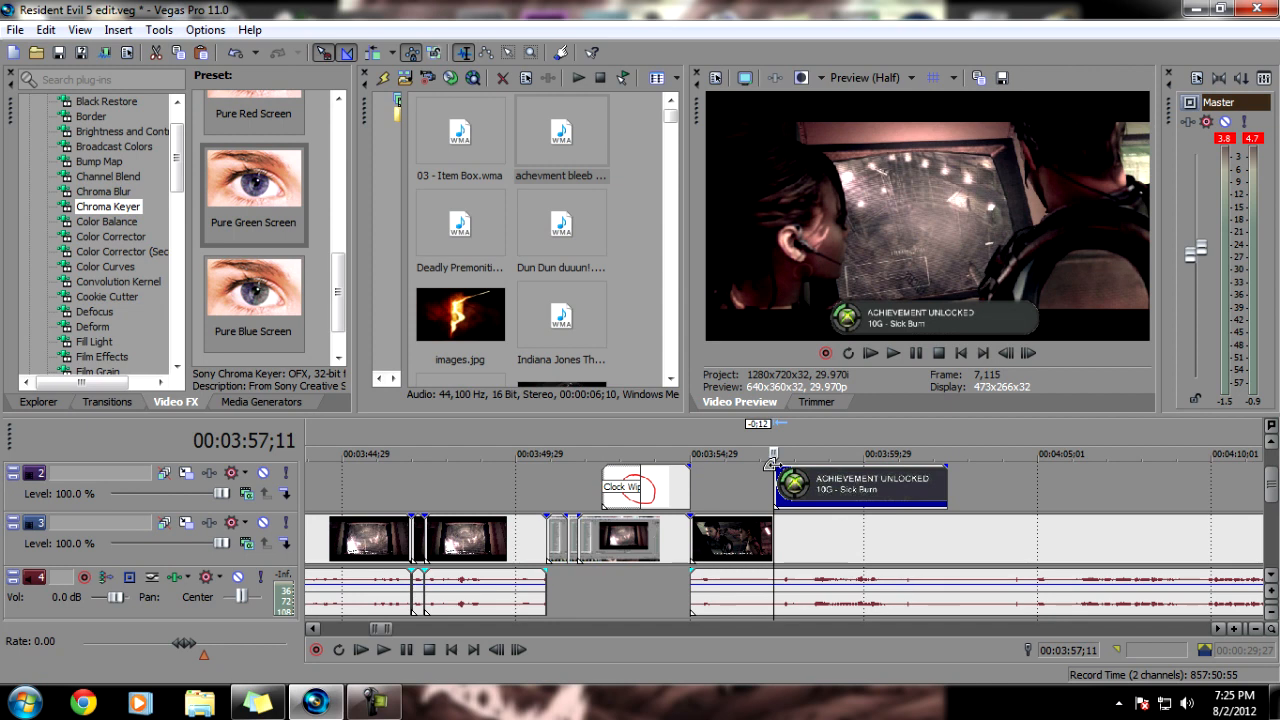
left_click_drag(778, 465, 791, 466)
left_click_drag(945, 464, 931, 466)
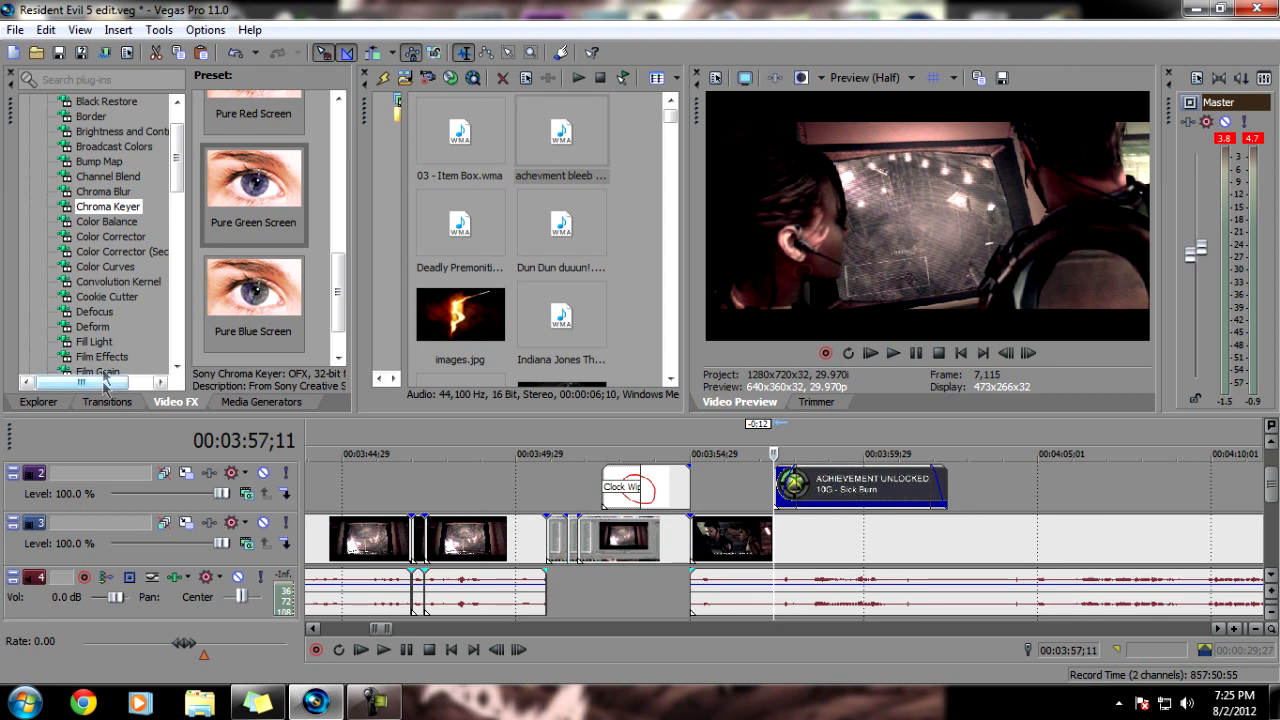
Apply the Gradient Wipe transition with the Linear Top-Left Diagonal preset to the banner's fade-in, keeping its default settings
left_click(112, 404)
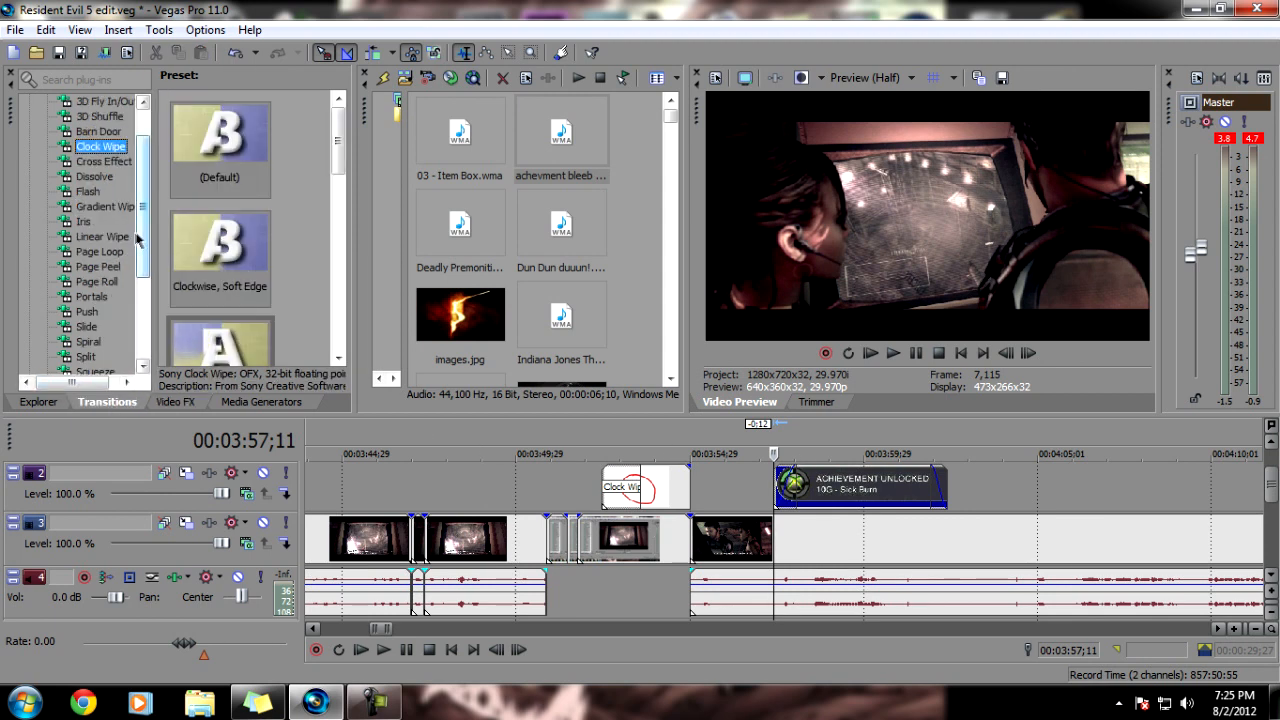
left_click(101, 211)
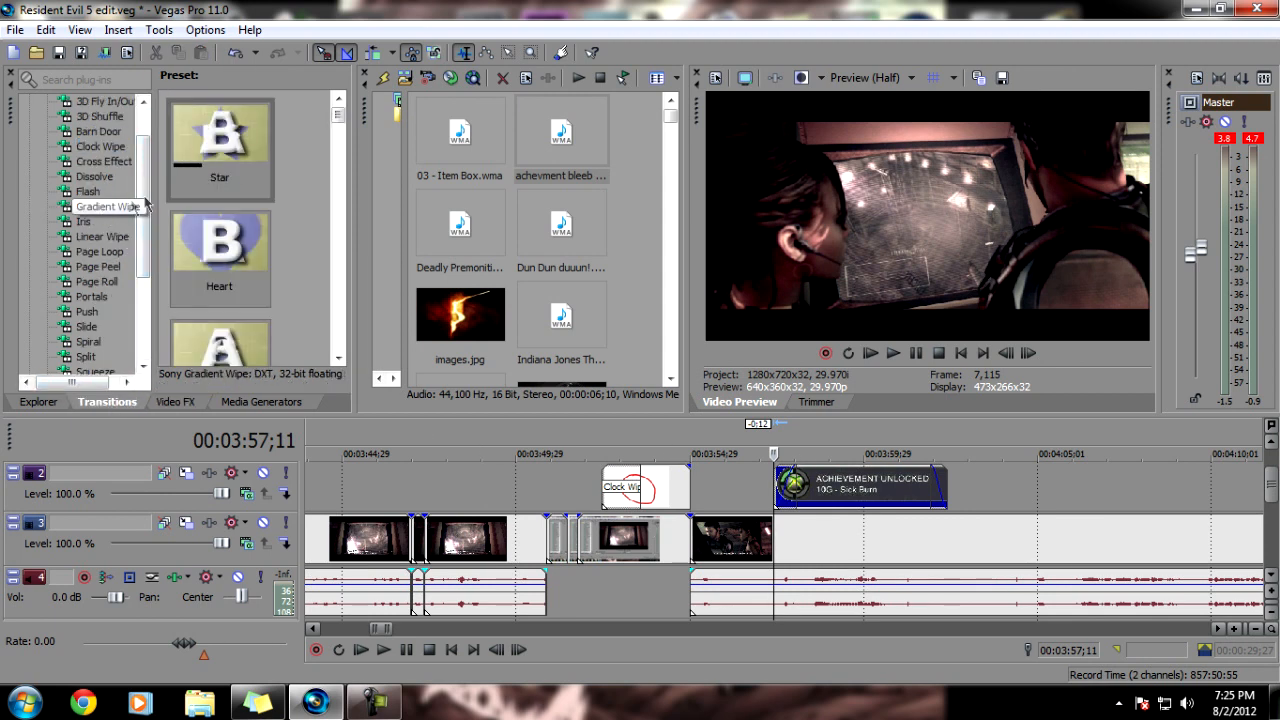
left_click_drag(338, 118, 312, 262)
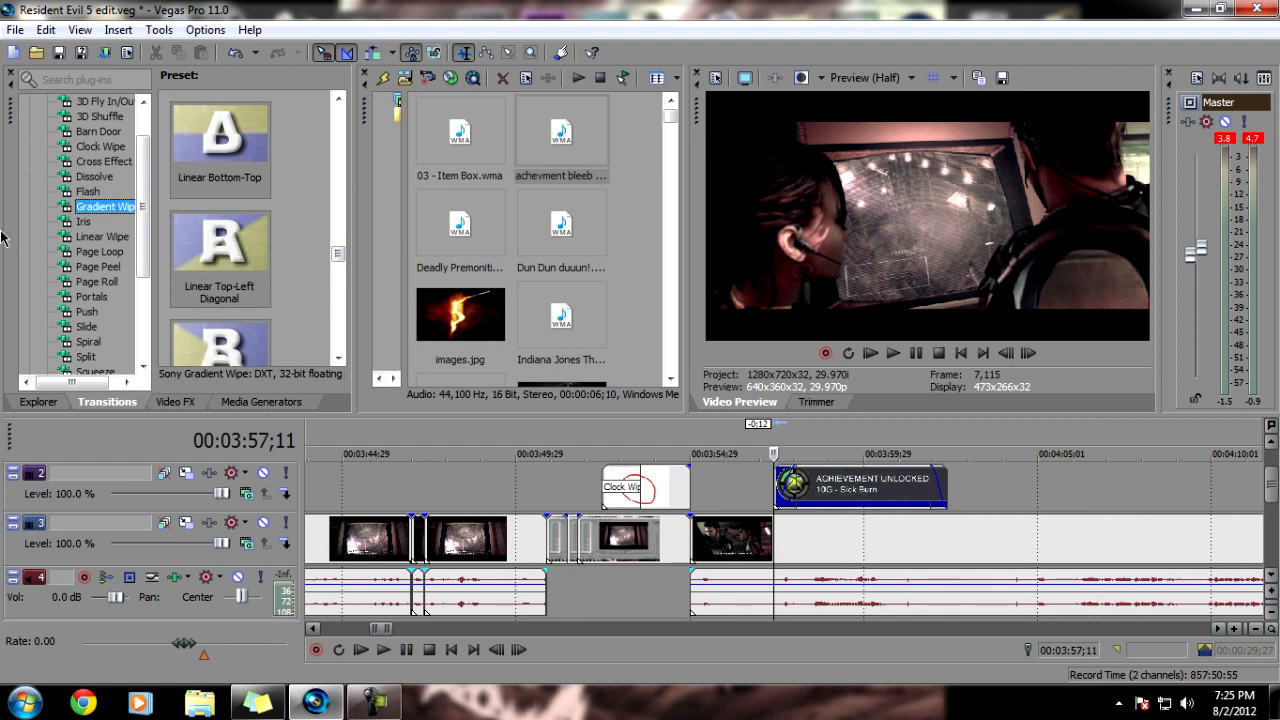
left_click_drag(220, 250, 790, 497)
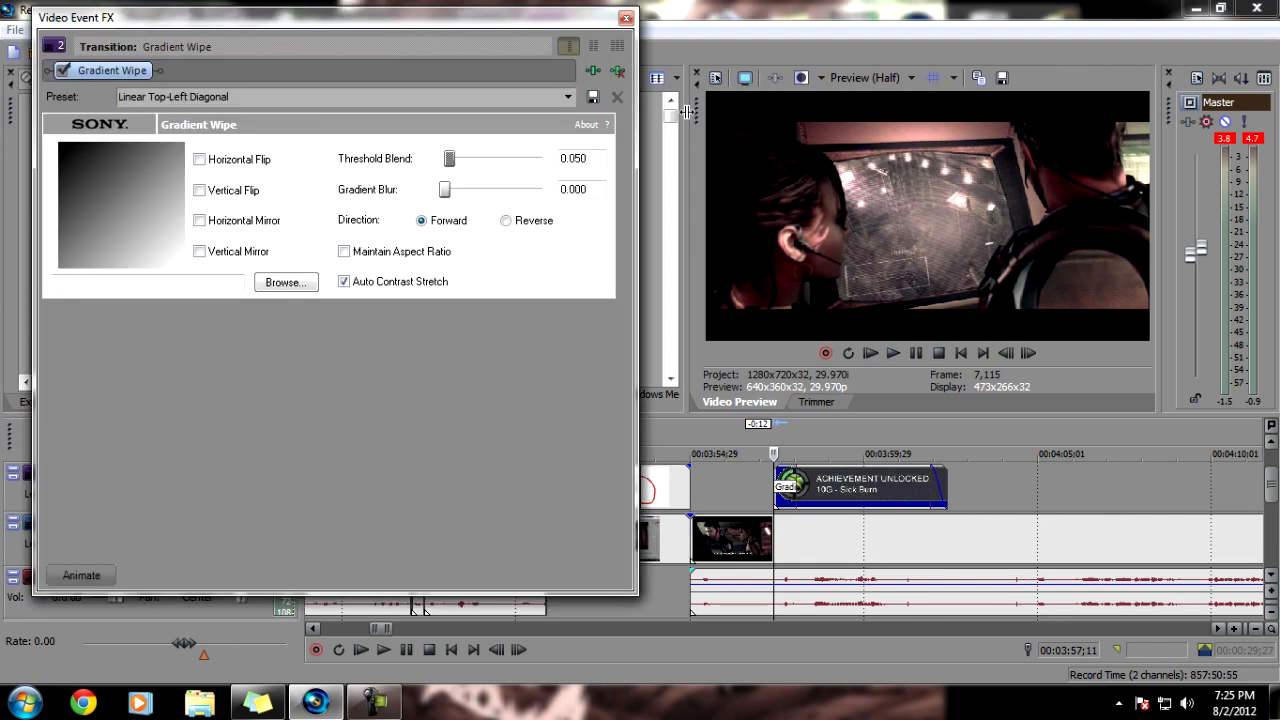
left_click(625, 19)
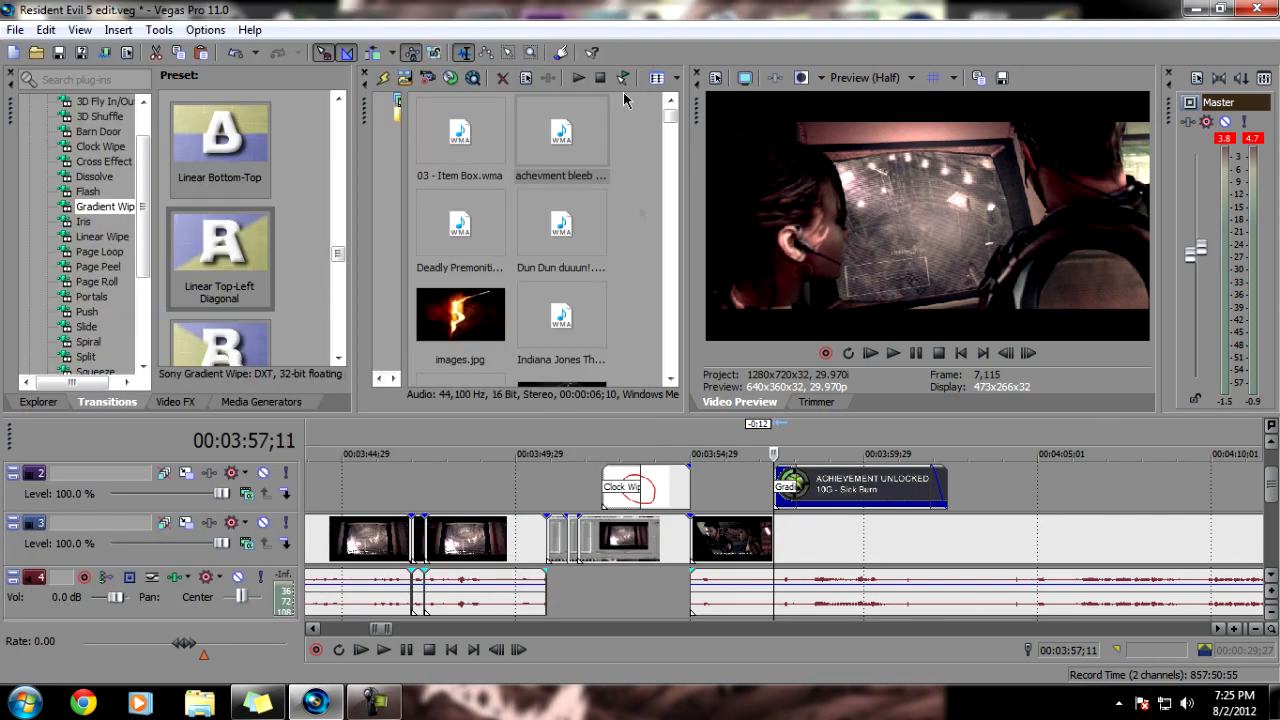
Play the video from shortly before the banner to review its opening transition
left_click(769, 489)
left_click(752, 489)
key("space")
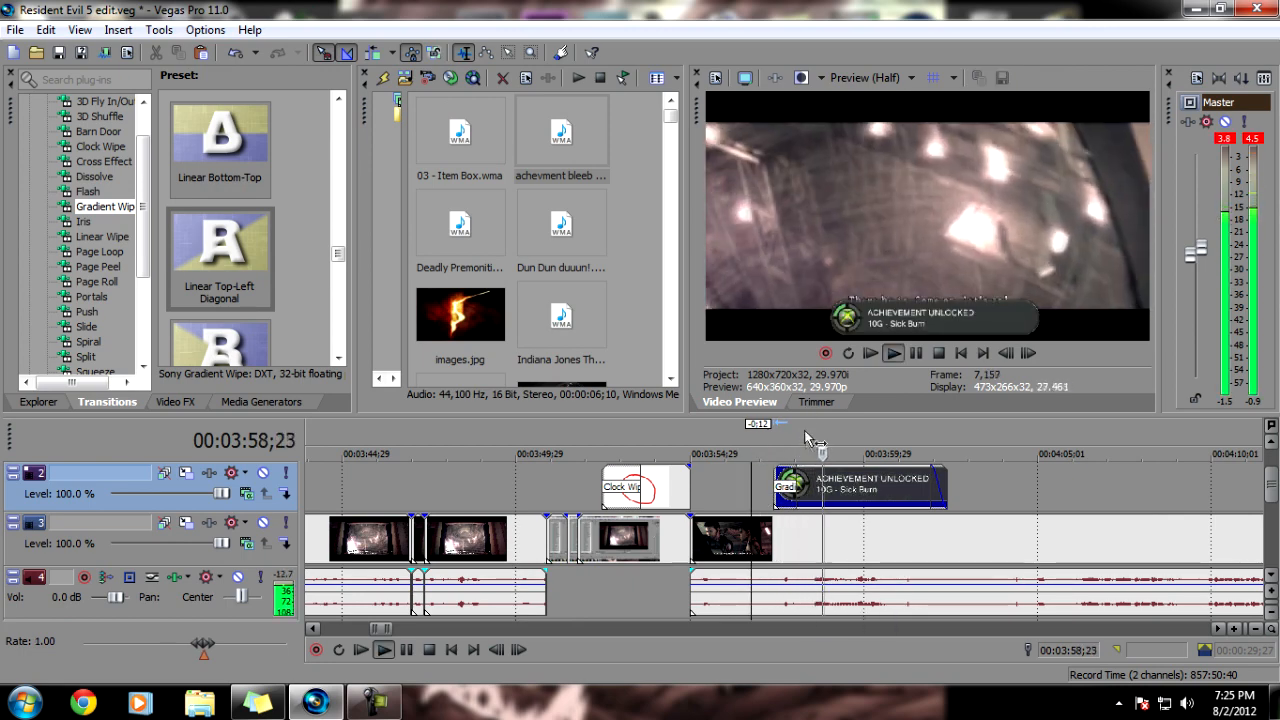
key("space")
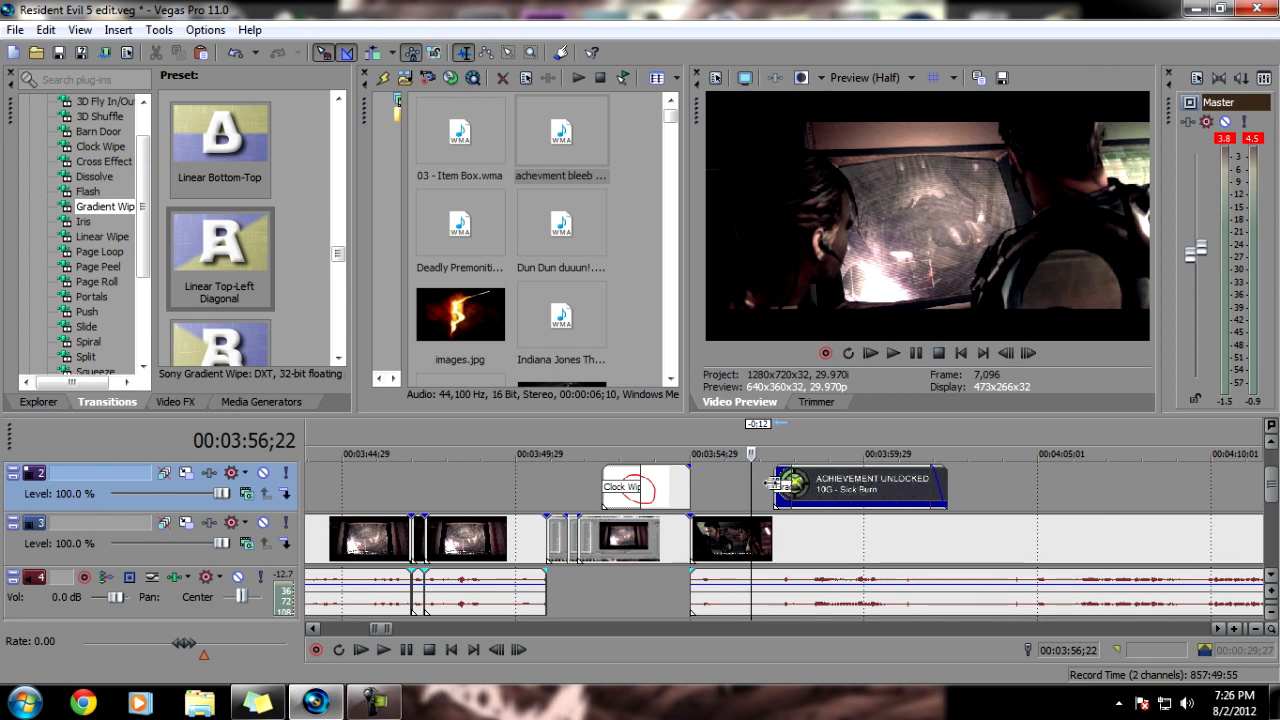
left_click(765, 486)
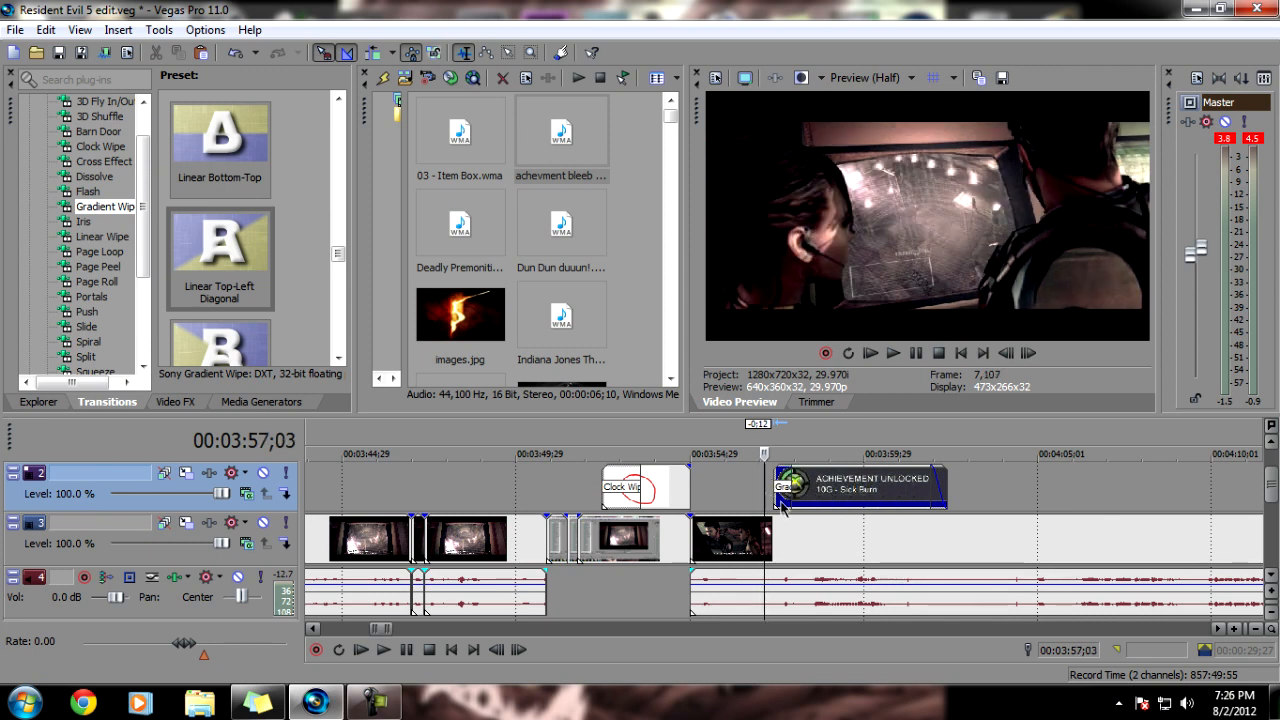
key("space")
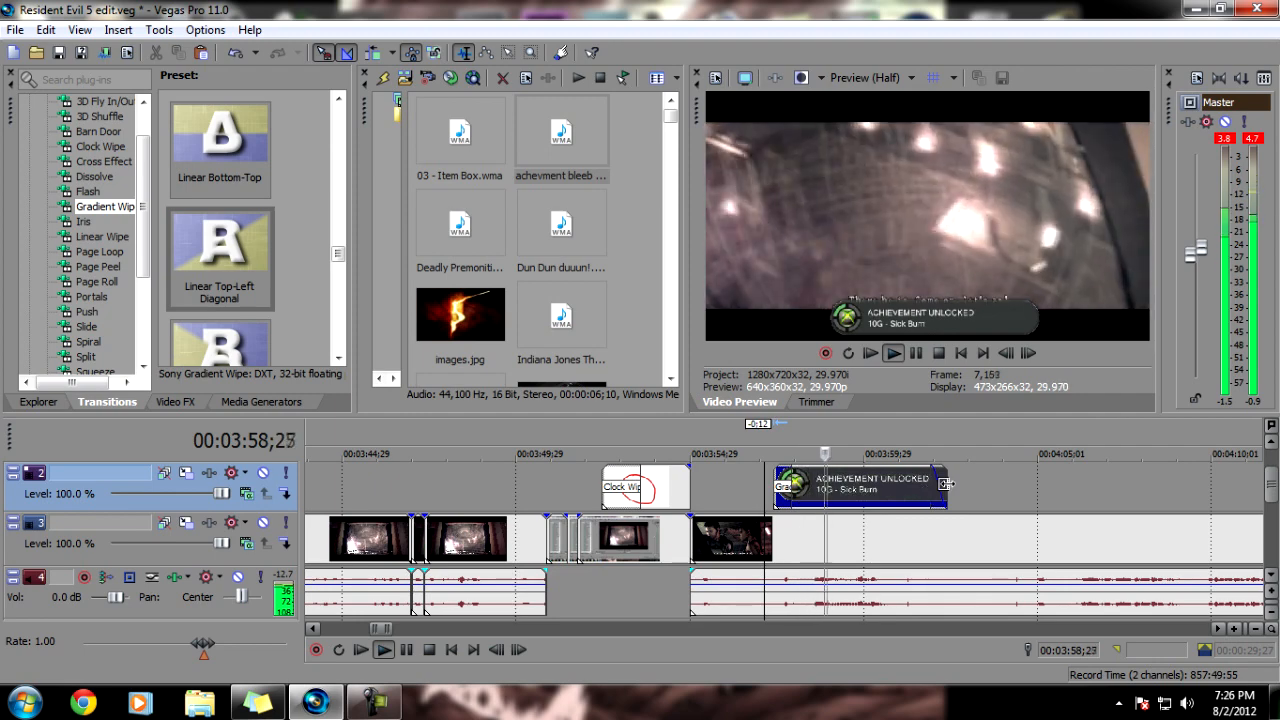
Trim 19 frames off the end of the Sick Burn banner event and play it from its start
left_click_drag(946, 485, 924, 490)
key("space")
left_click(774, 490)
scroll(808, 490, "down", 2)
key("space")
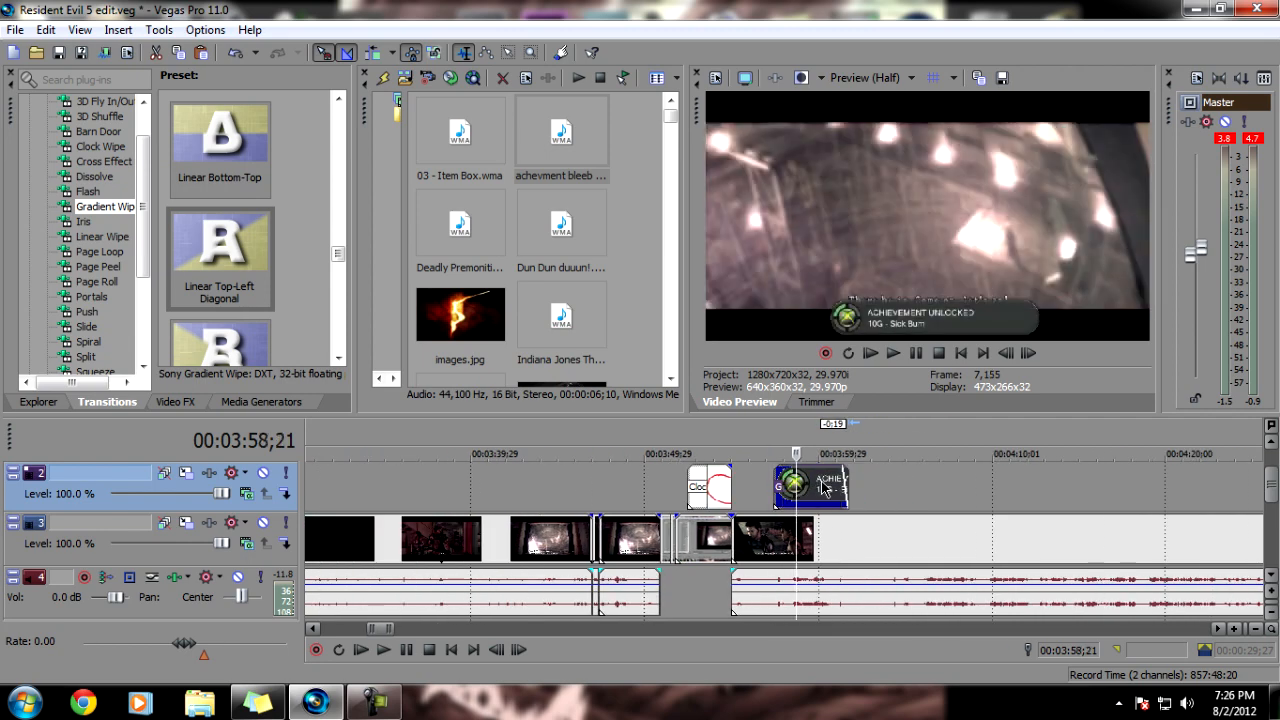
Examine the banner in the preview at several points across its duration, from its start to near its end
scroll(822, 487, "down", 2)
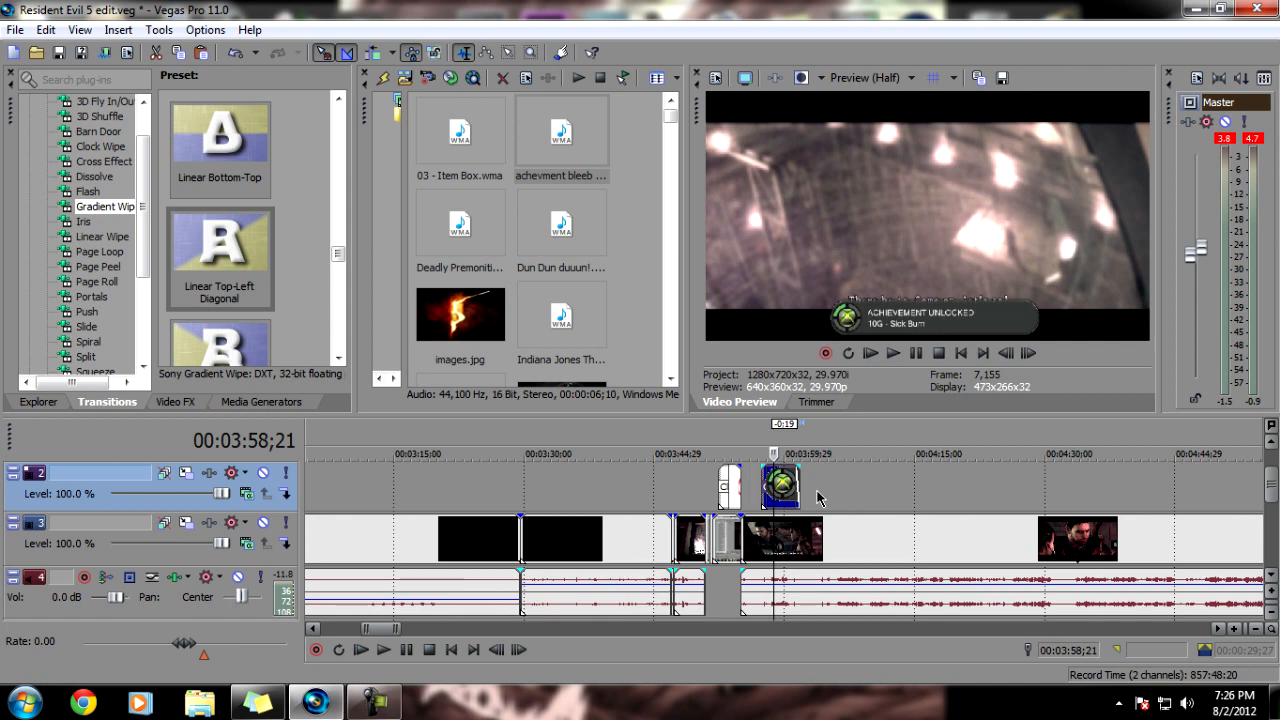
scroll(818, 492, "up", 2)
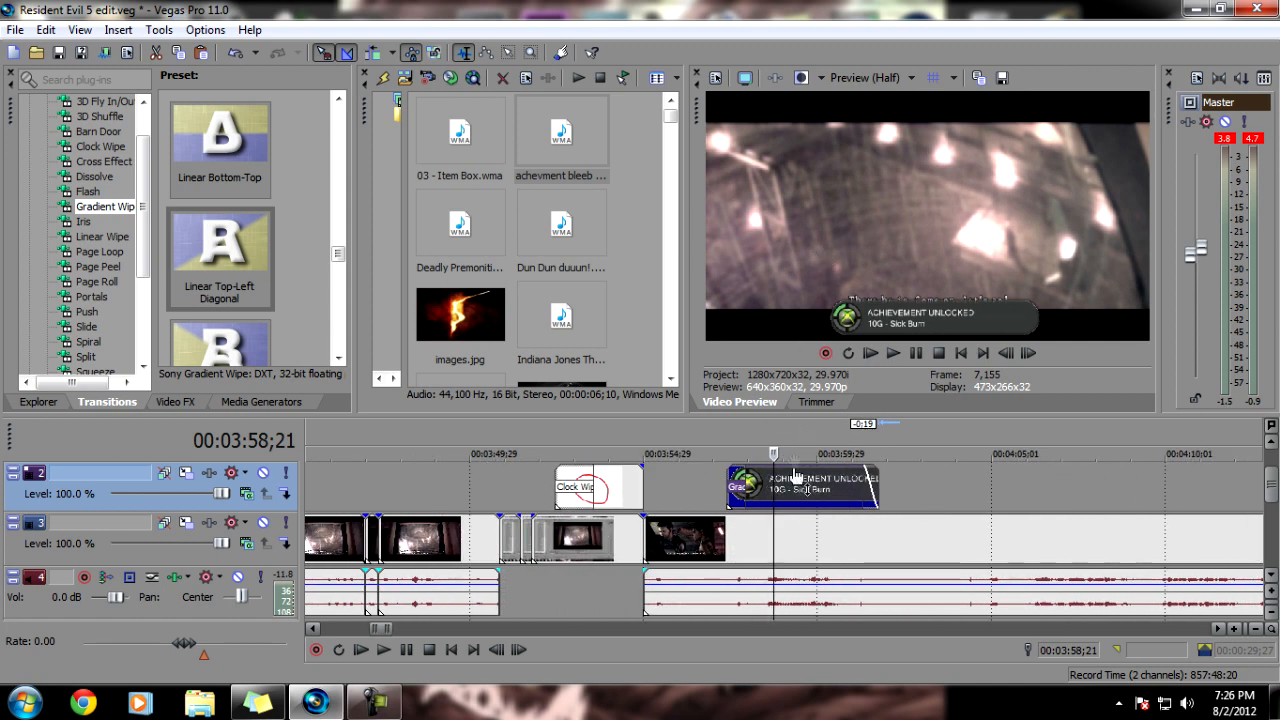
left_click(726, 495)
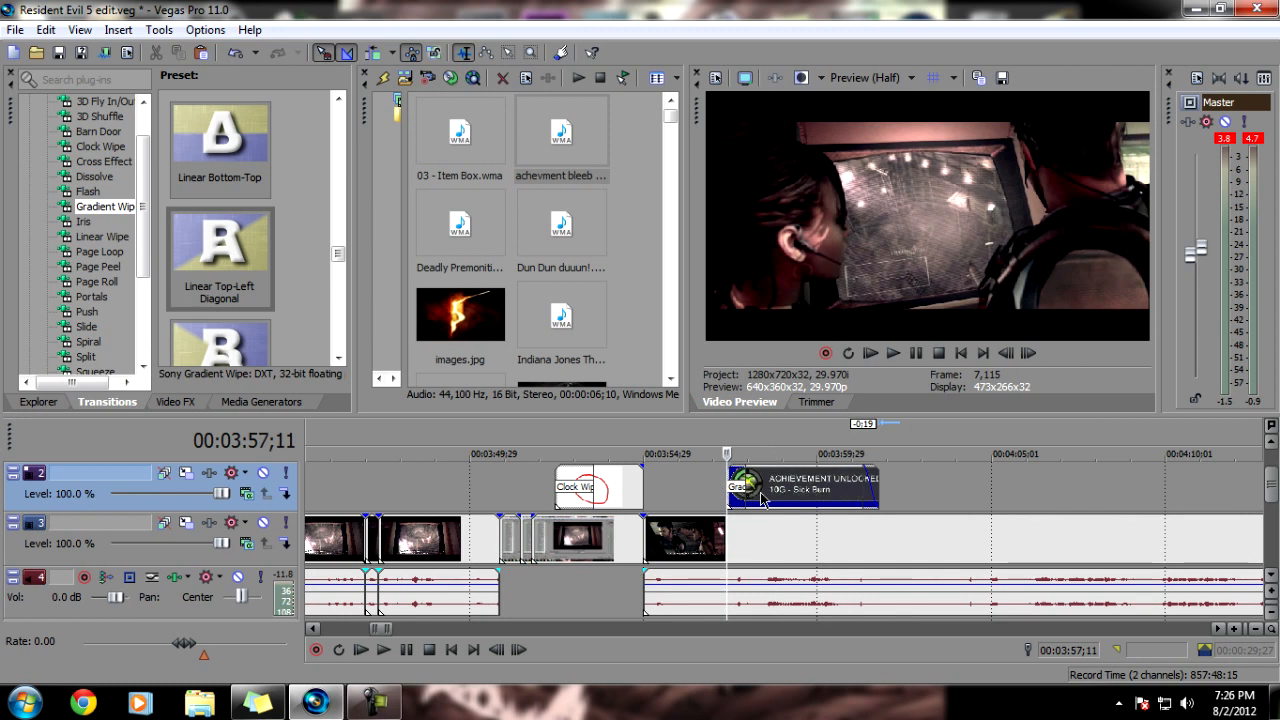
left_click(774, 497)
scroll(757, 500, "down", 3)
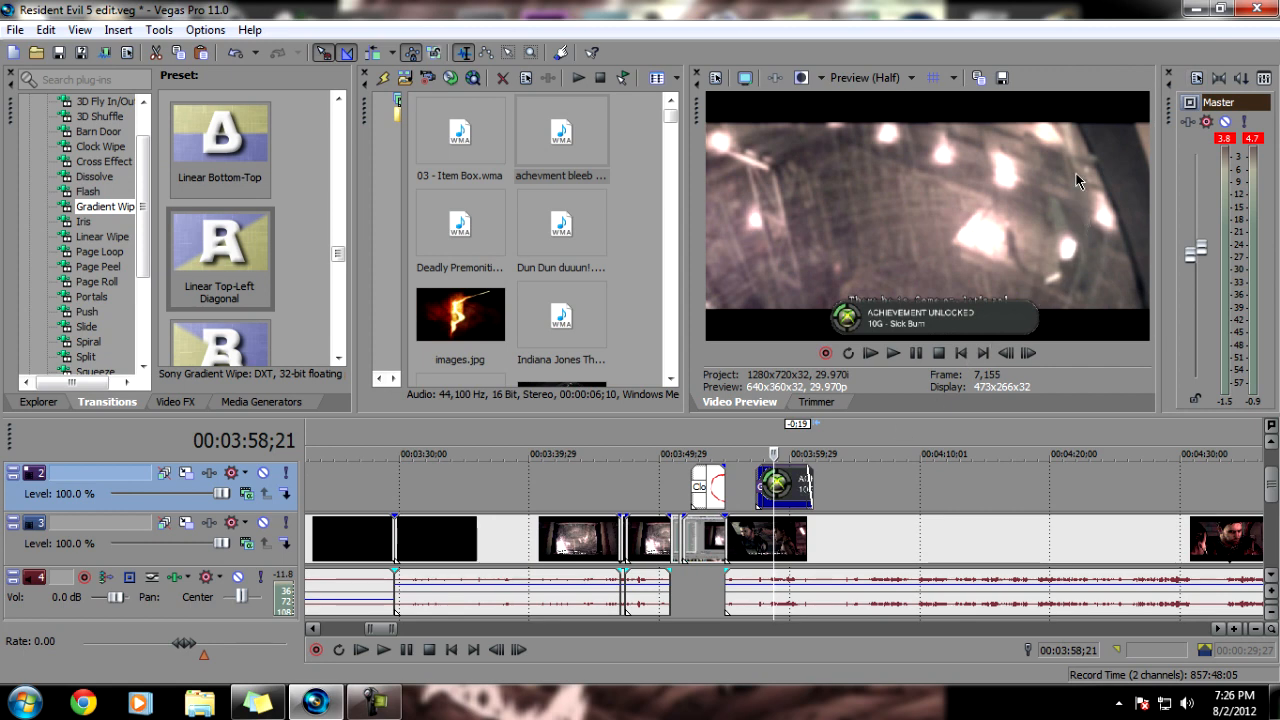
left_click(783, 499)
left_click(757, 486)
scroll(762, 487, "up", 2)
left_click(801, 489)
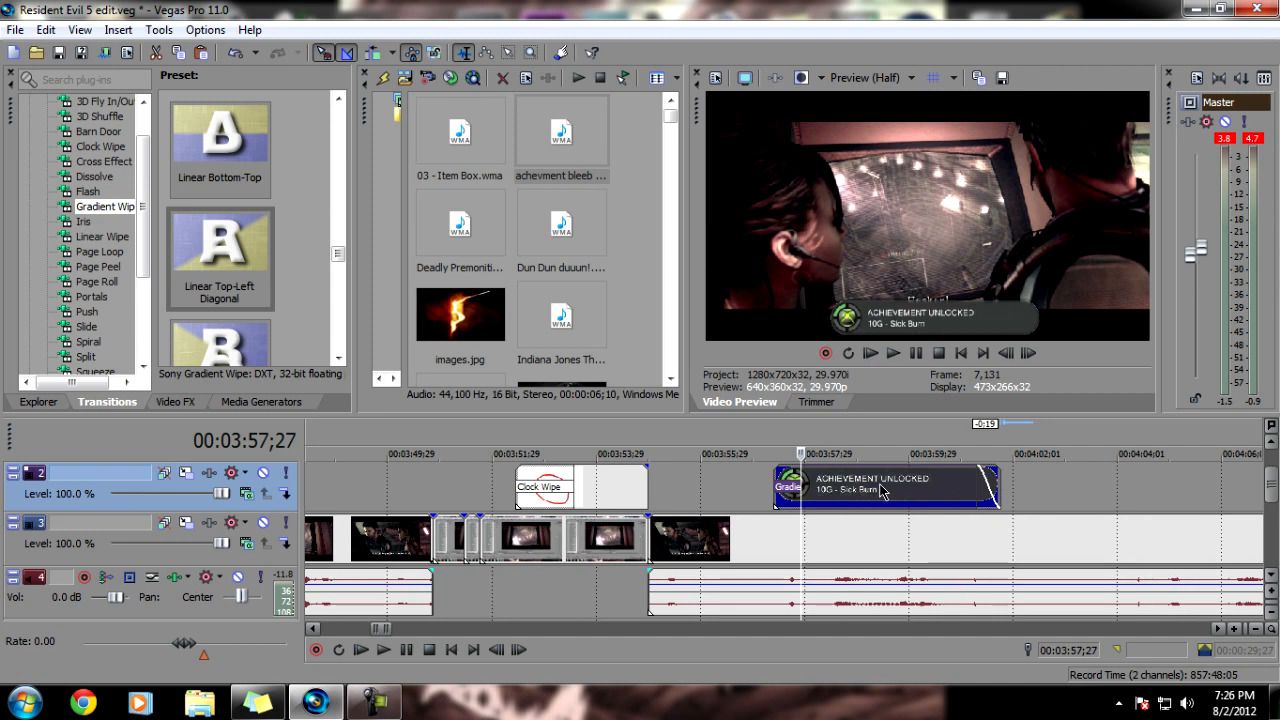
left_click(881, 490)
left_click(930, 495)
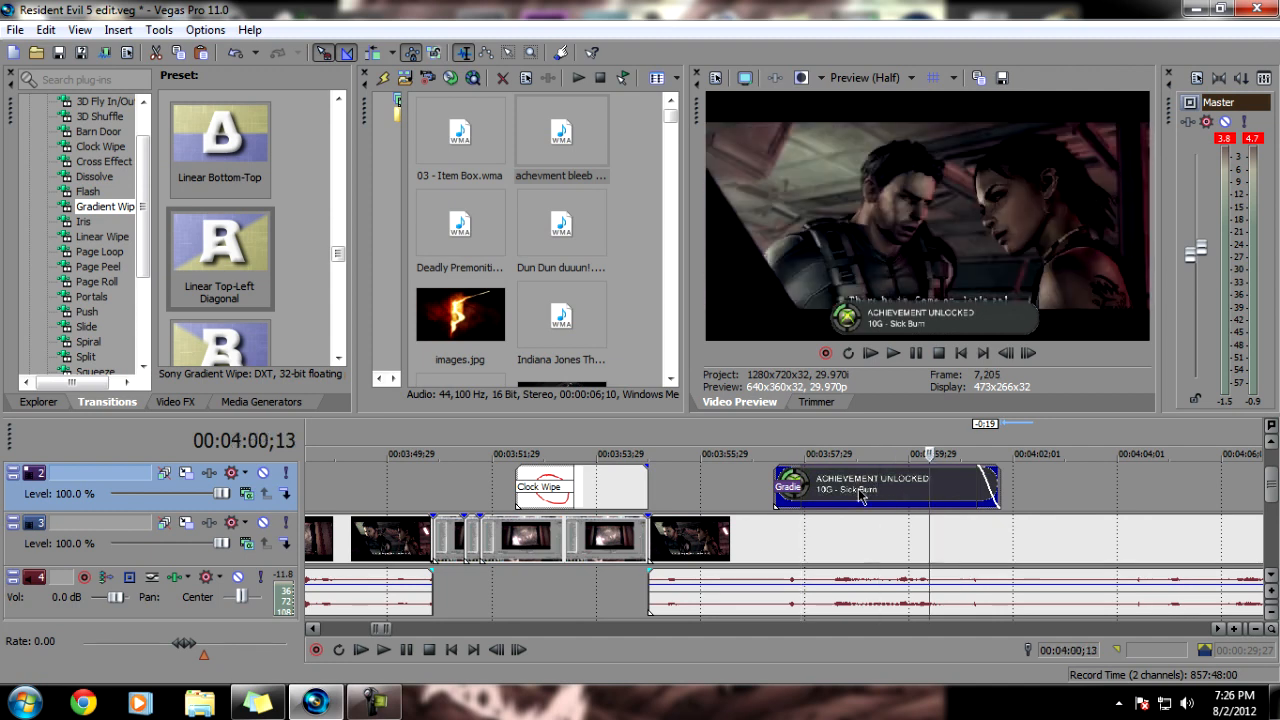
left_click(828, 495)
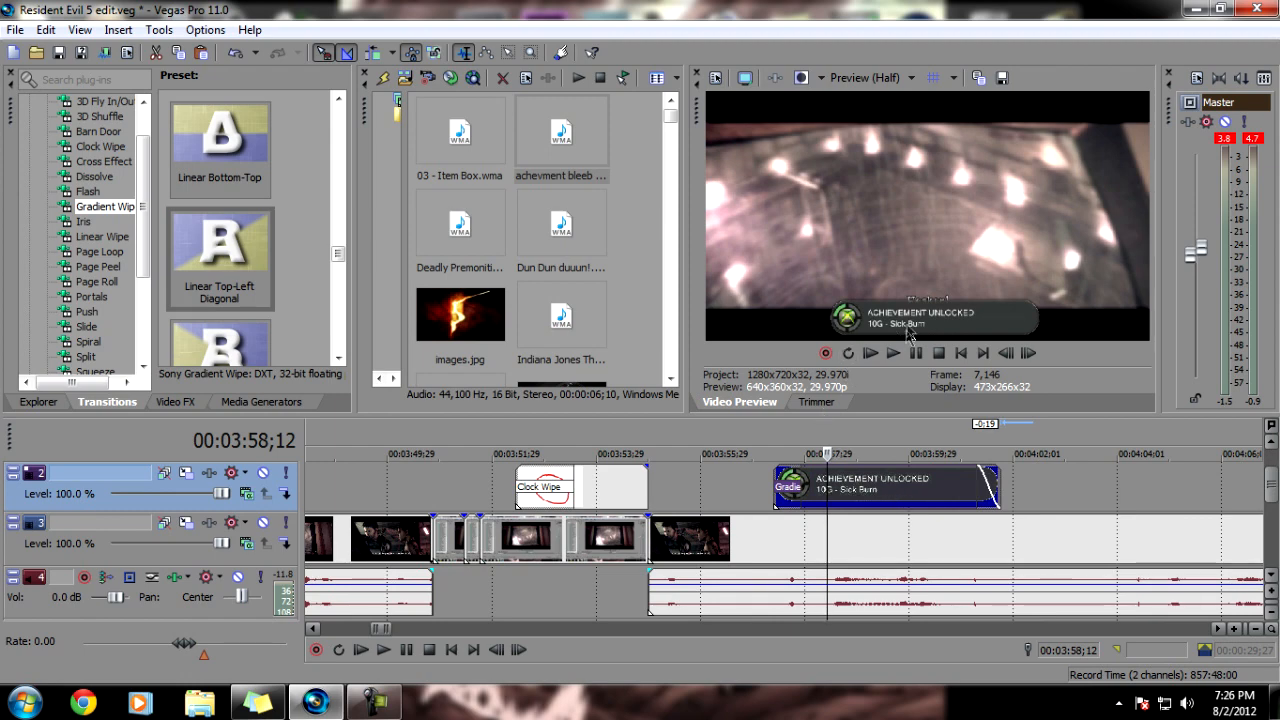
scroll(776, 490, "down", 1)
left_click(812, 491)
scroll(809, 492, "down", 1)
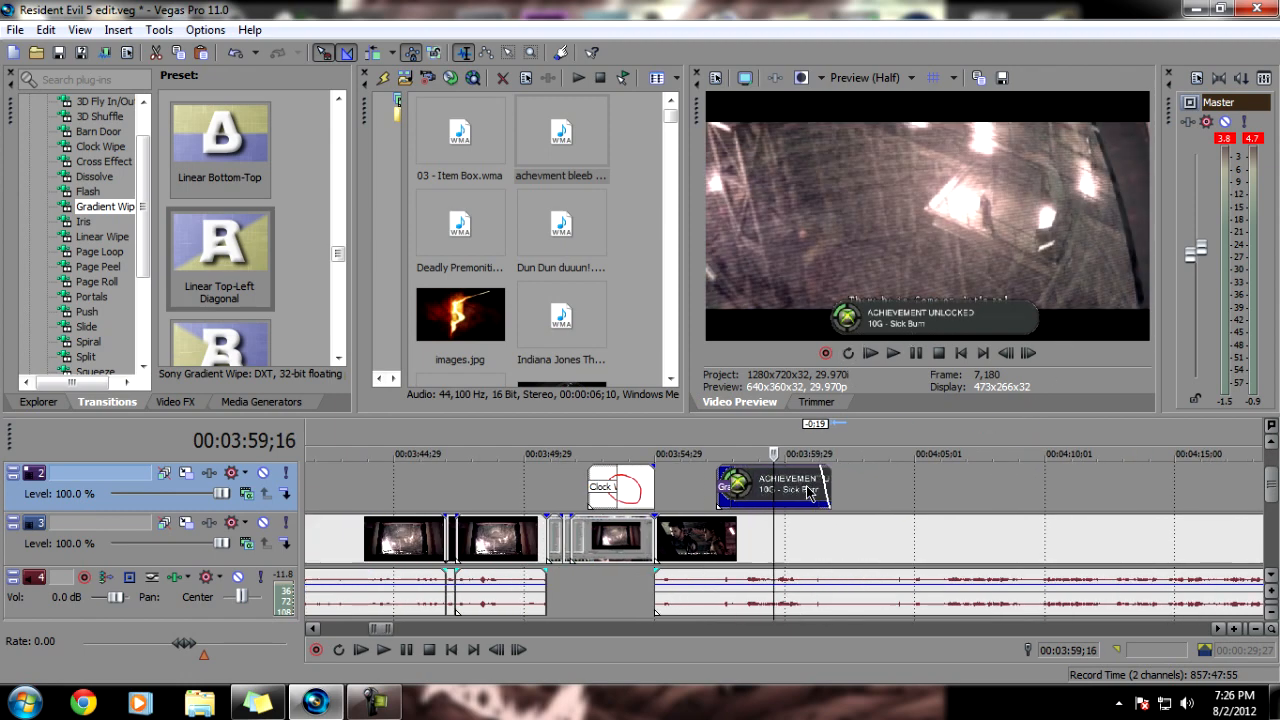
scroll(799, 495, "up", 3)
left_click(703, 498)
scroll(797, 501, "down", 3)
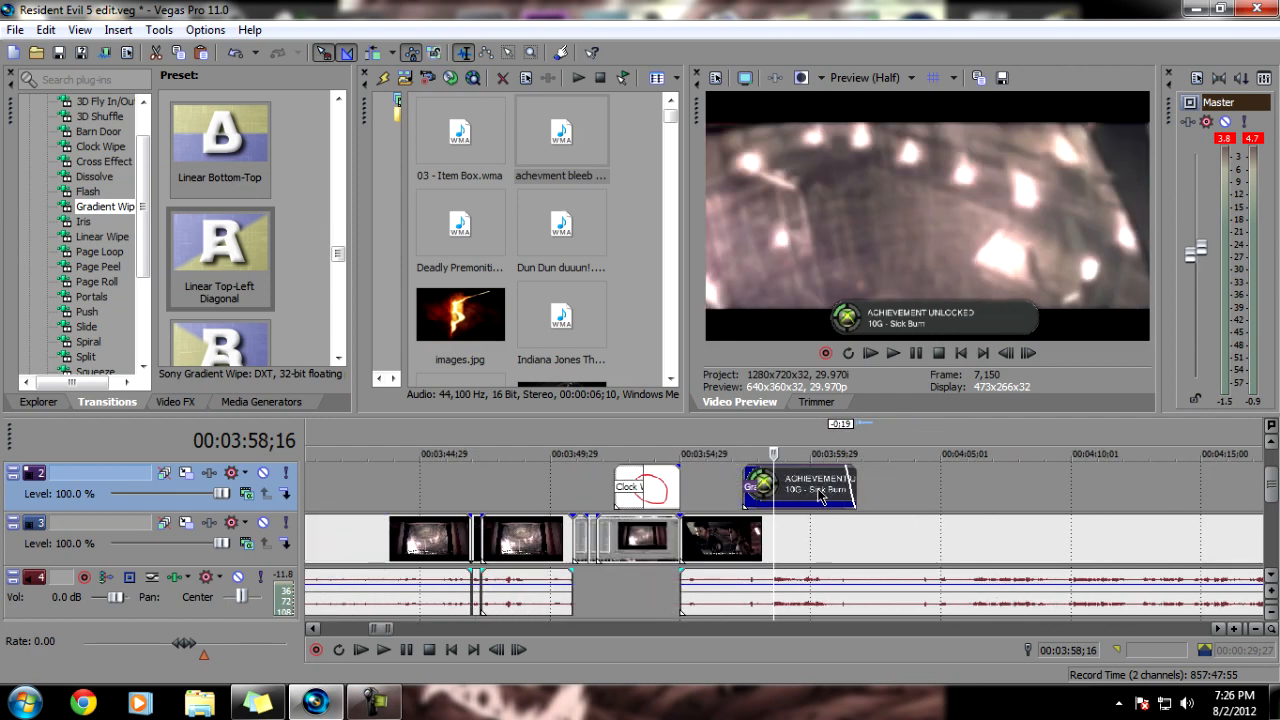
left_click(812, 494)
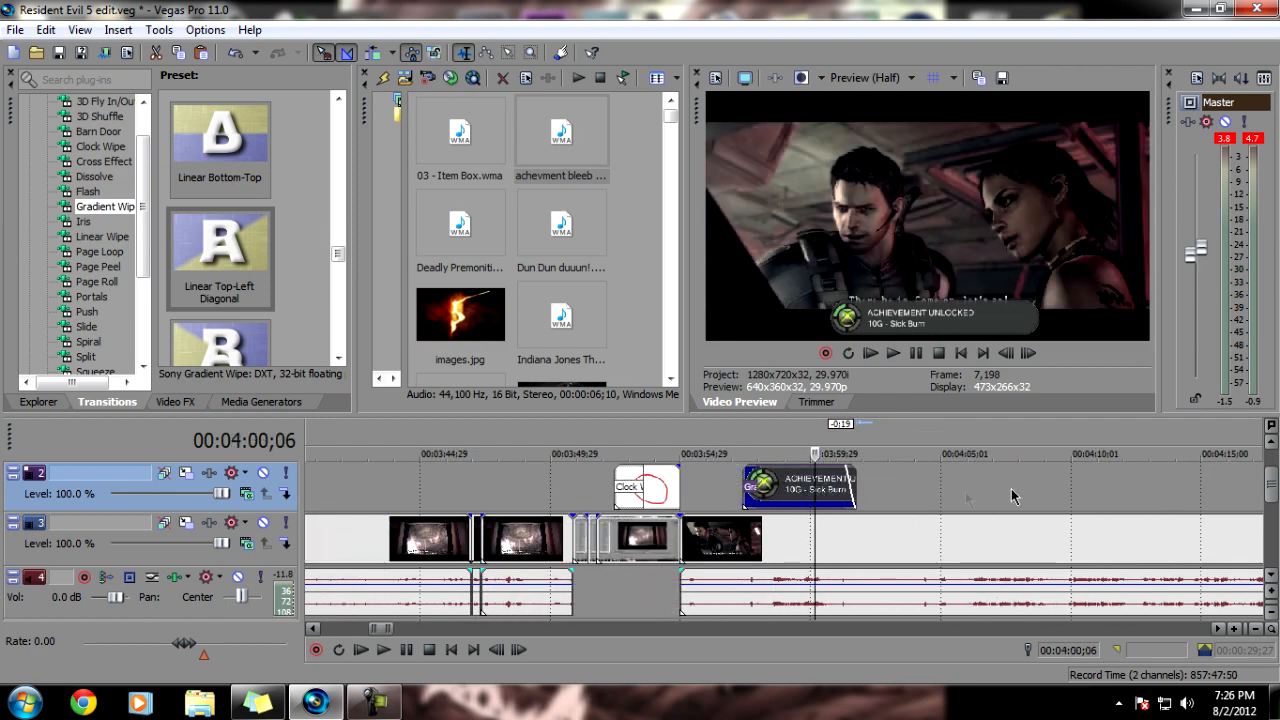